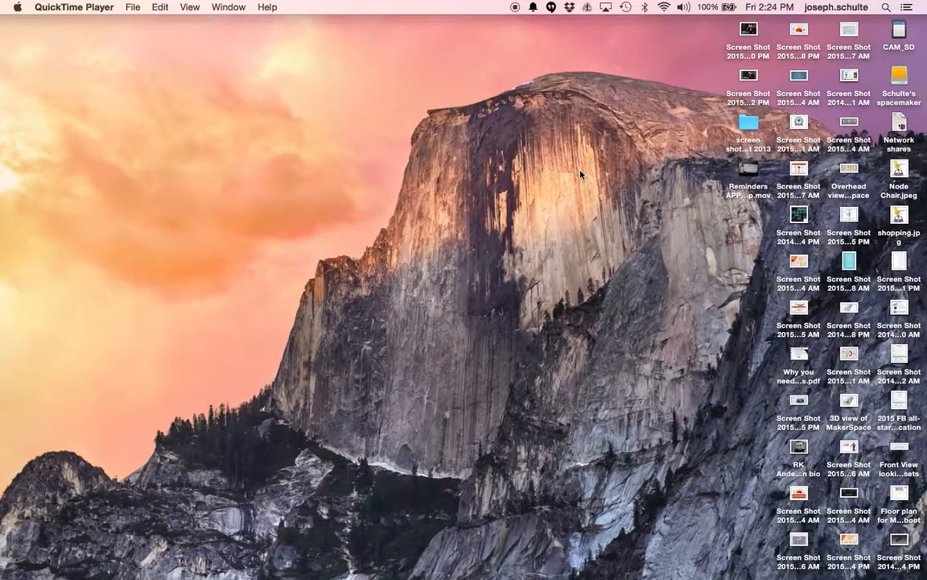
Switch to iMovie, show the whole iMovie Library and collapse its 2015 and 2014 event groups.
key(super+Tab)
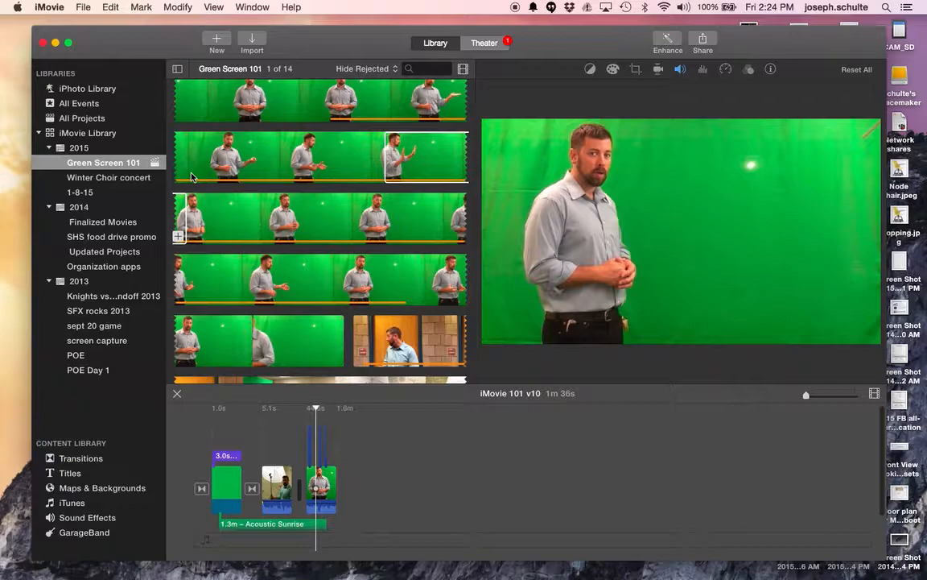
drag(141, 43, 137, 17)
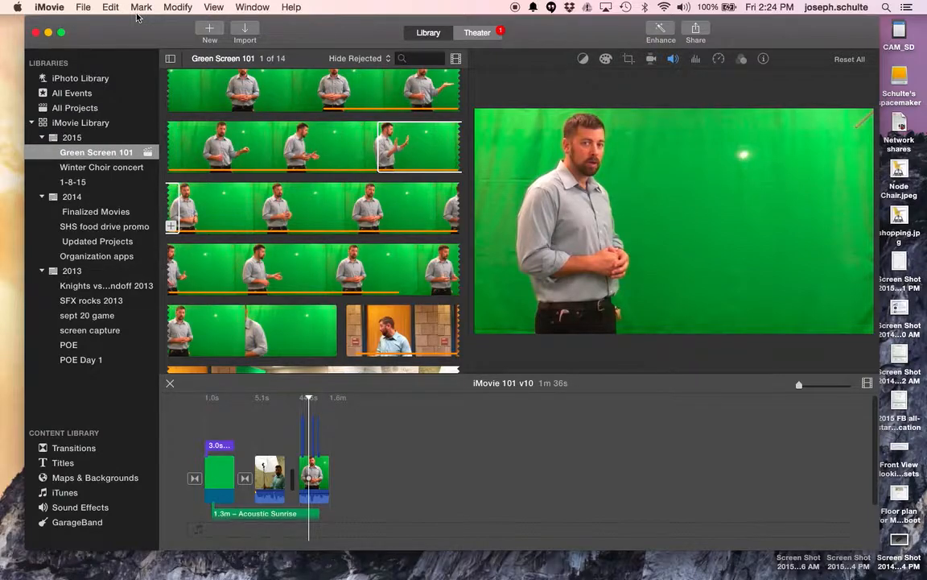
click(60, 80)
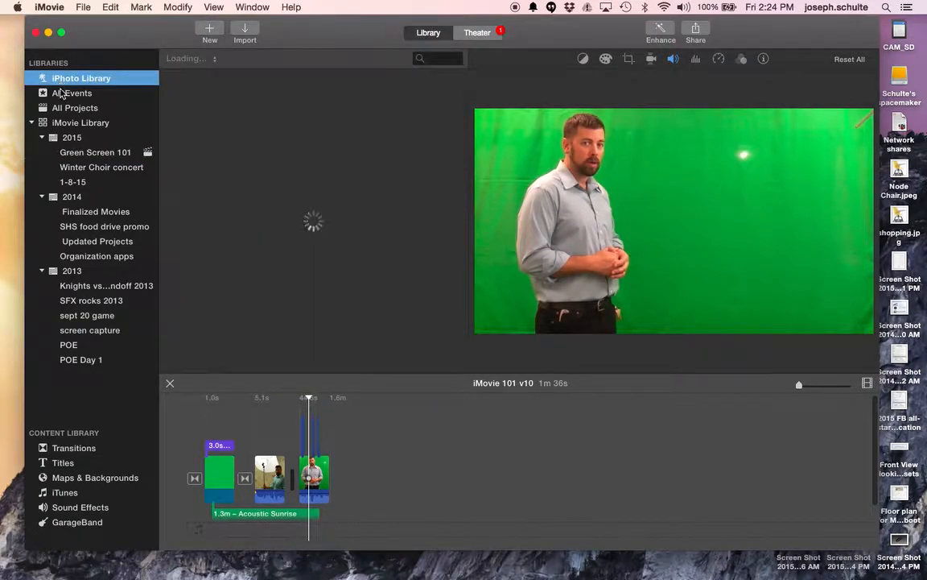
click(64, 123)
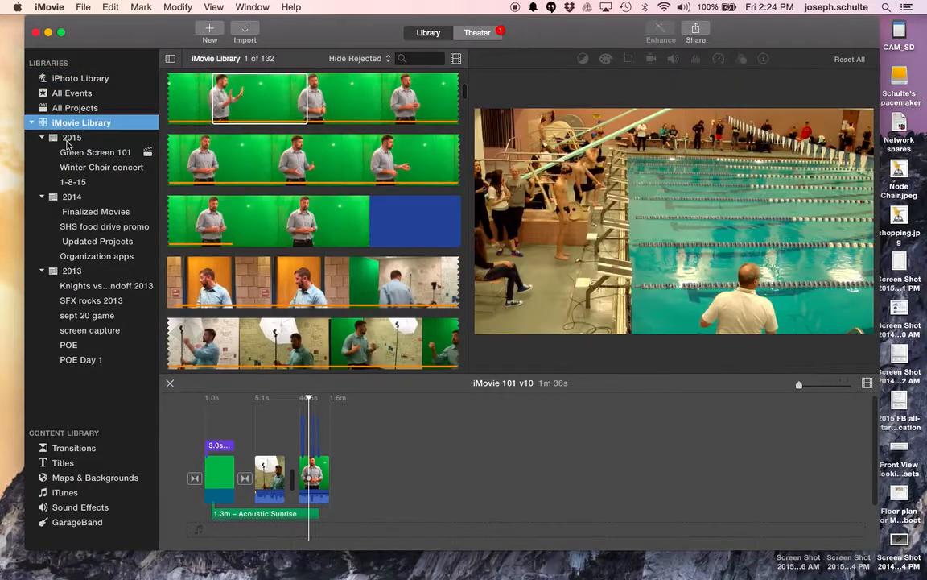
click(43, 137)
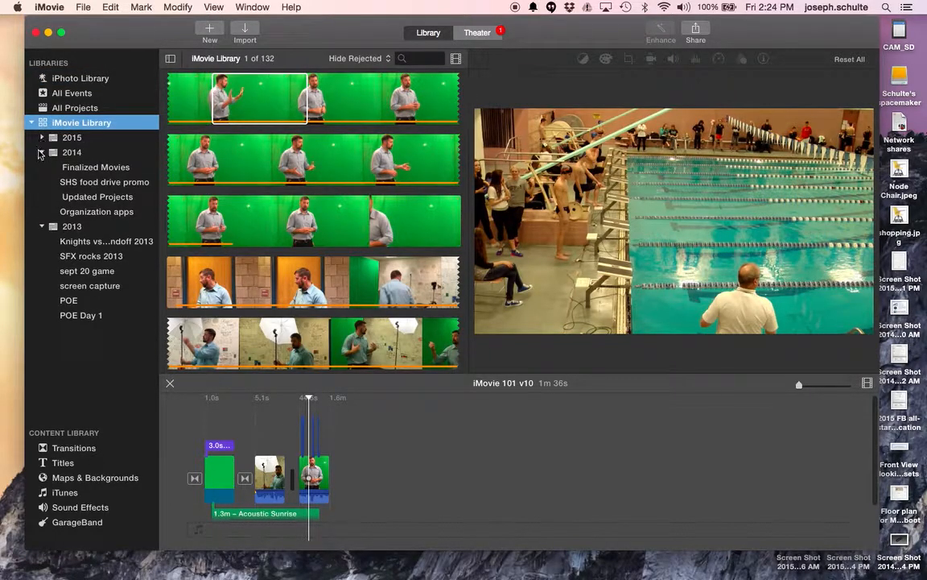
click(43, 153)
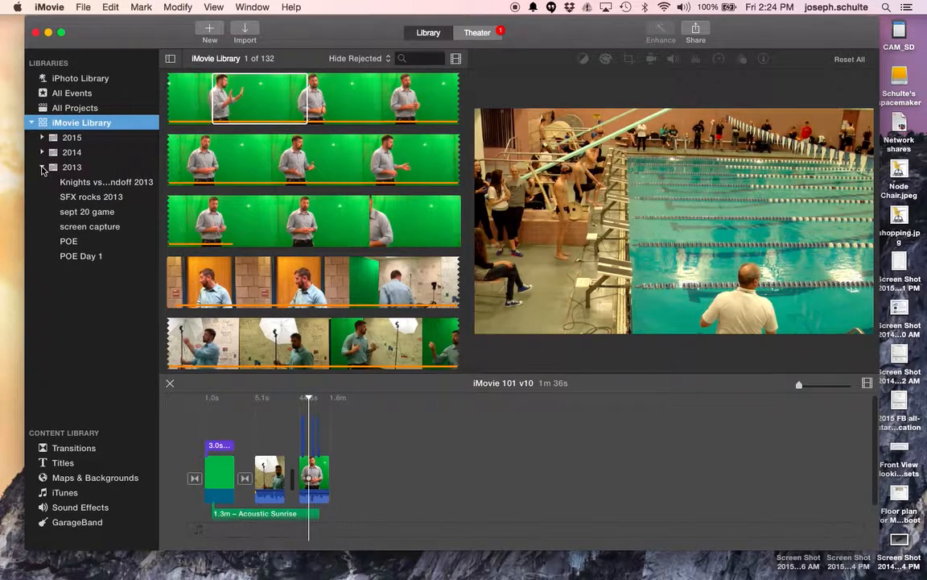
Look through the clips of the Knights vs sabres 2013 event, and collapse the 2013 group.
click(72, 183)
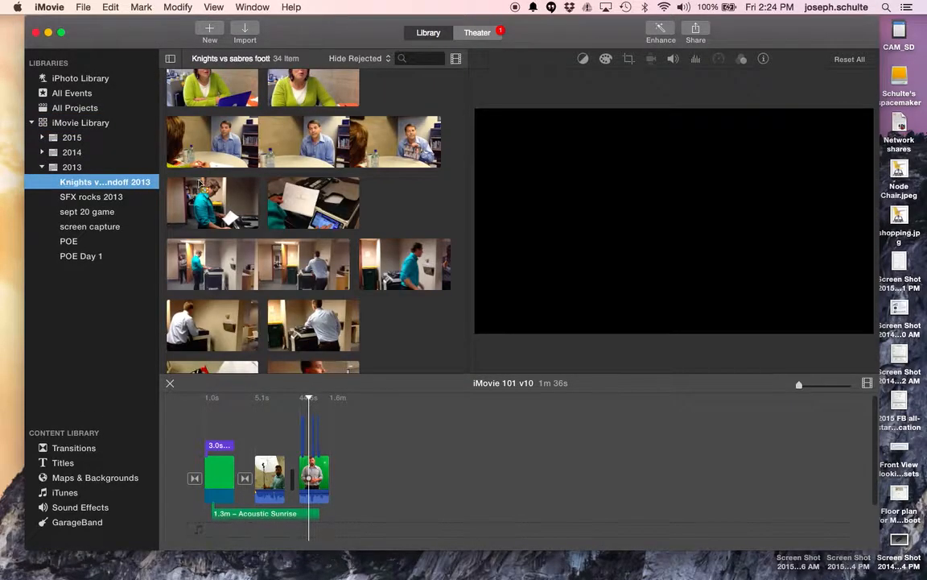
click(261, 193)
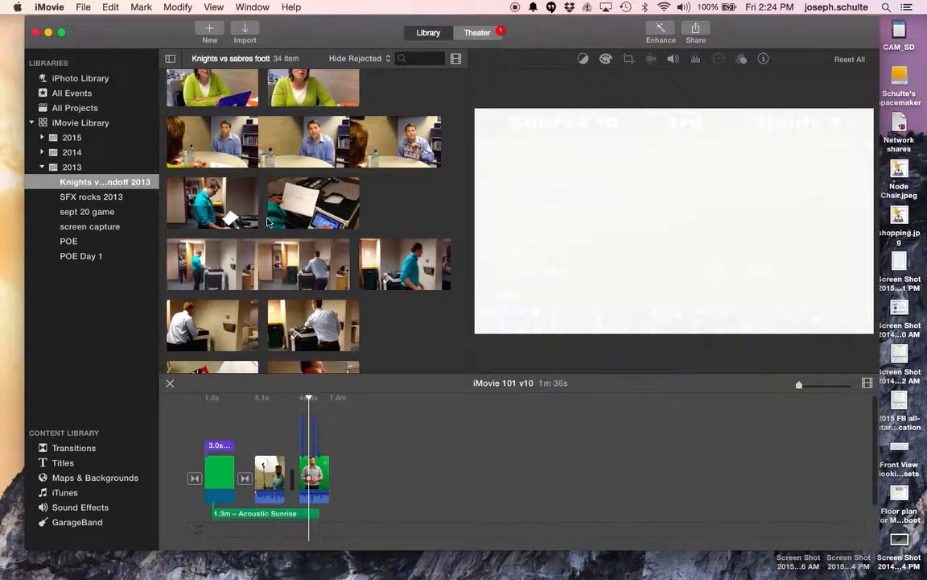
scroll(267, 221, down, 8)
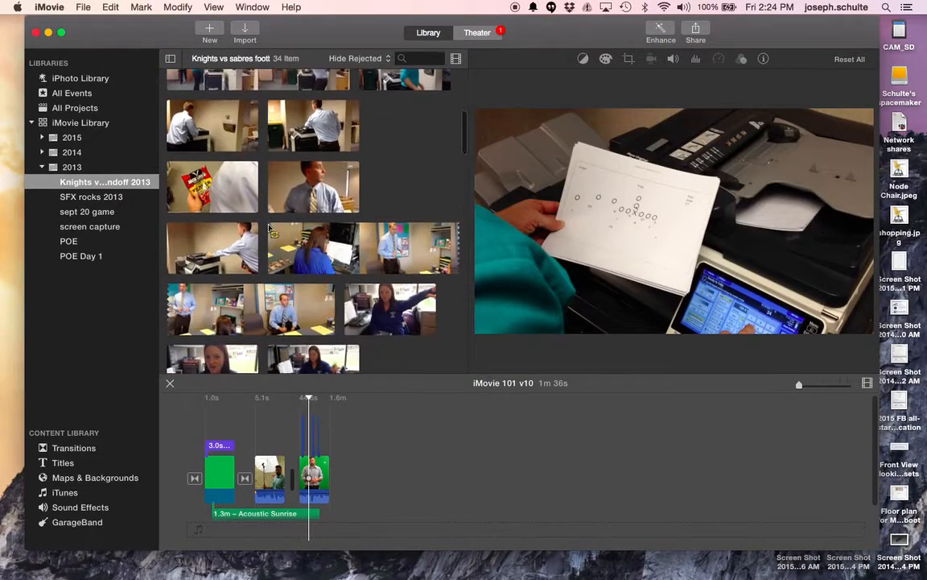
scroll(269, 229, down, 10)
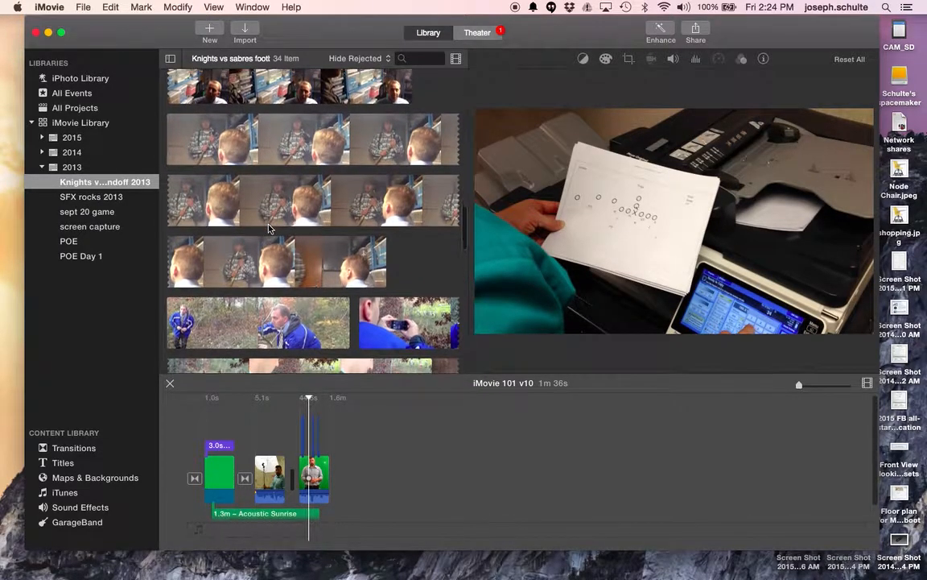
scroll(251, 238, down, 12)
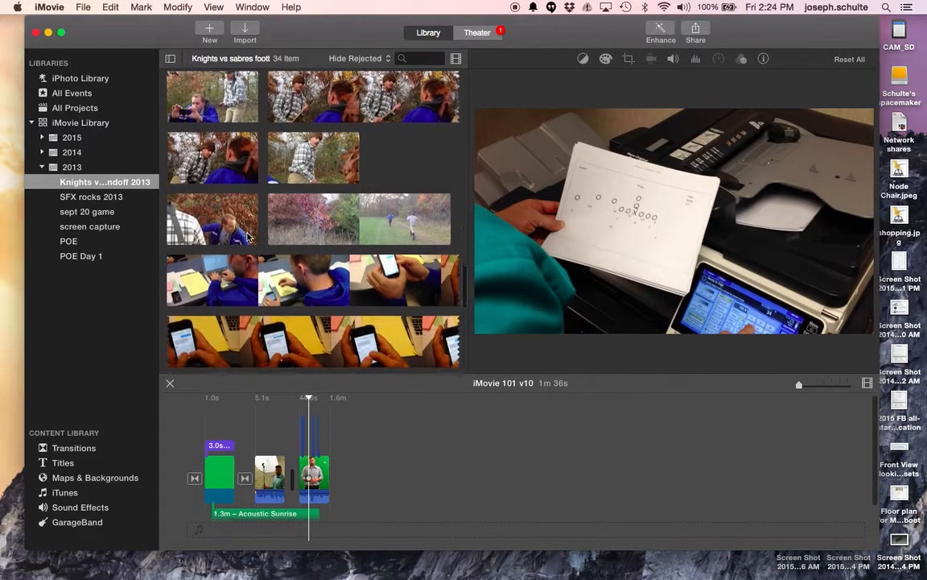
scroll(250, 237, down, 6)
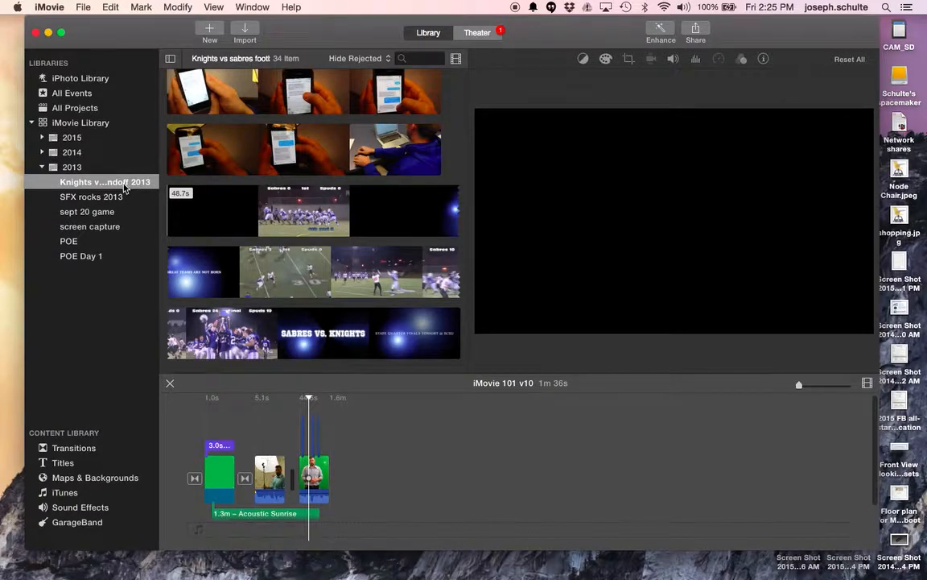
click(42, 169)
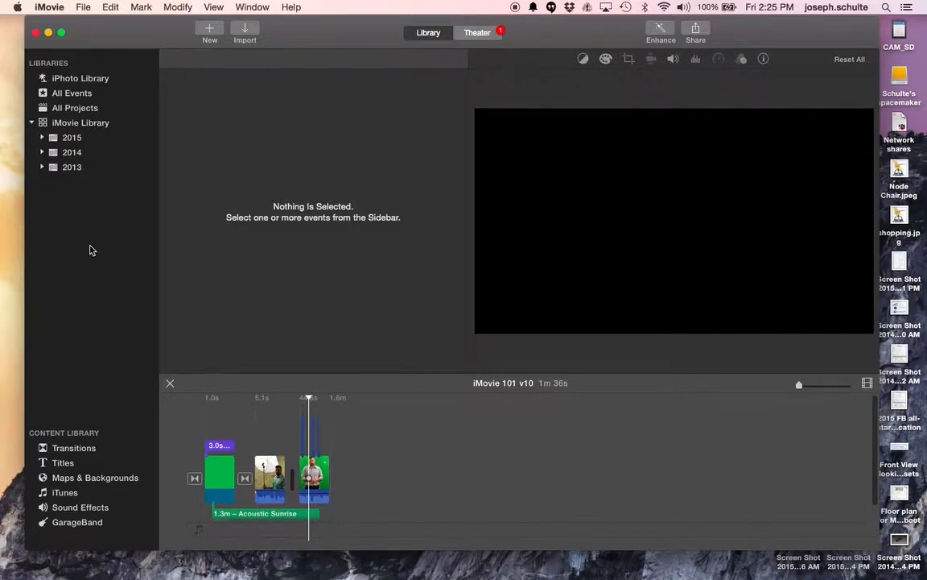
Start a media import from CAM_SD and select the 2.5m and 44.5s swimming clips dated Dec 26, 2013.
click(245, 32)
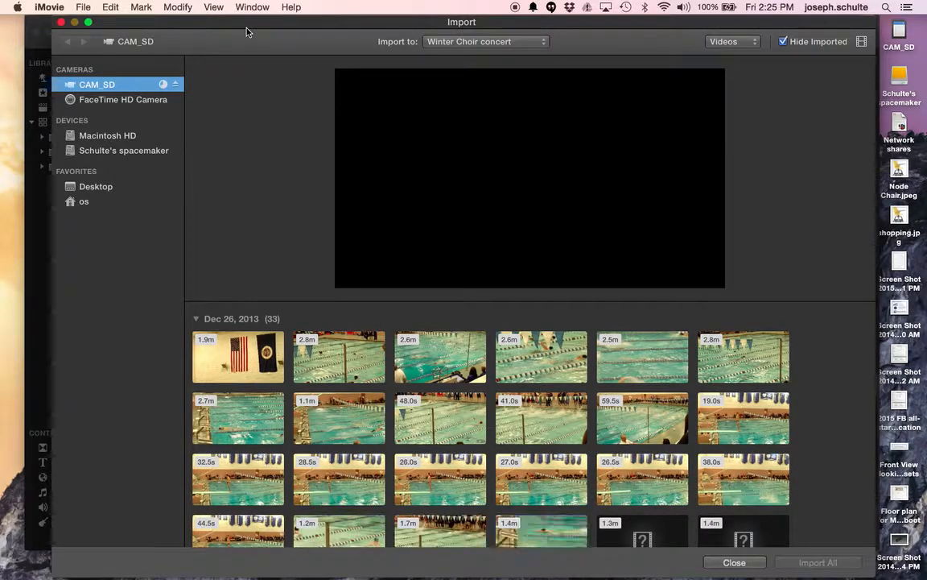
click(439, 362)
key(space)
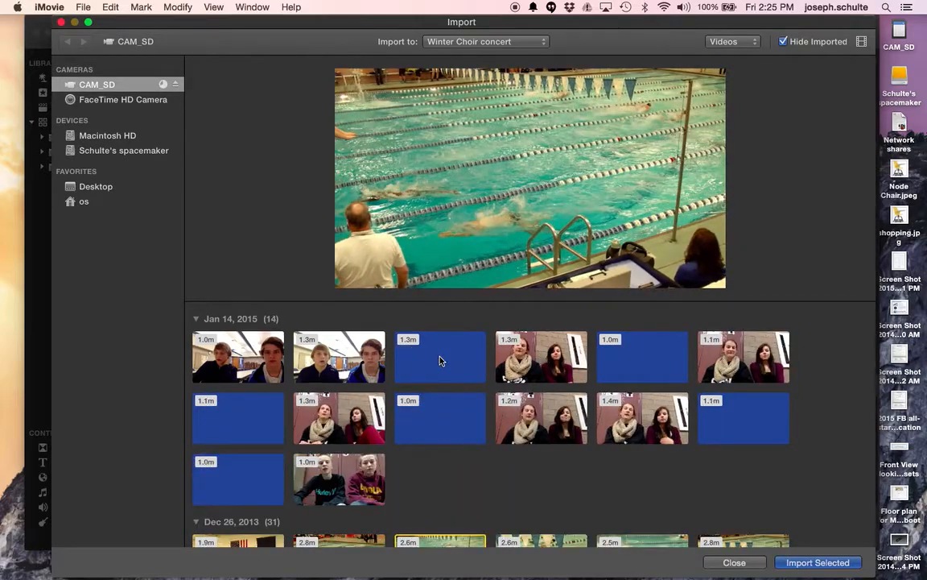
scroll(439, 362, down, 10)
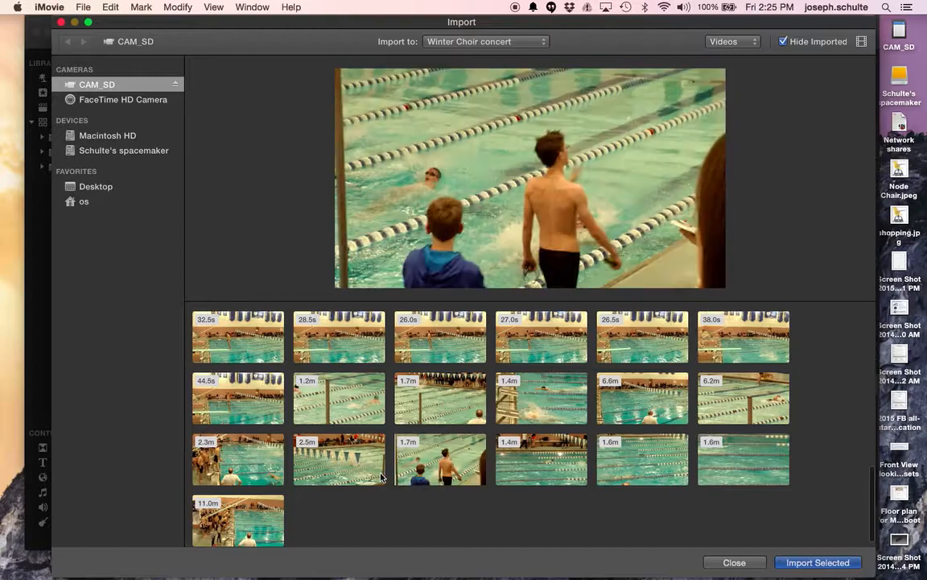
click(348, 468)
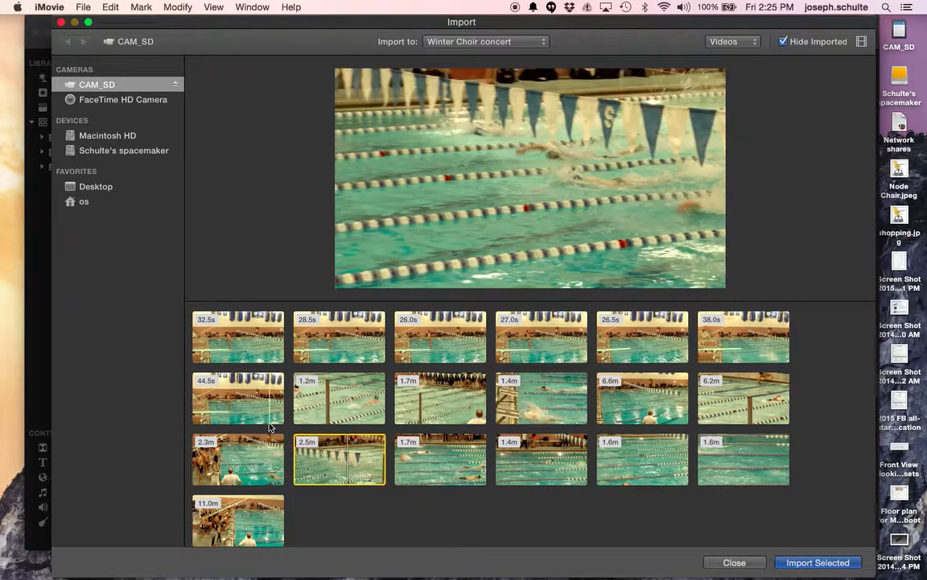
super+click(239, 408)
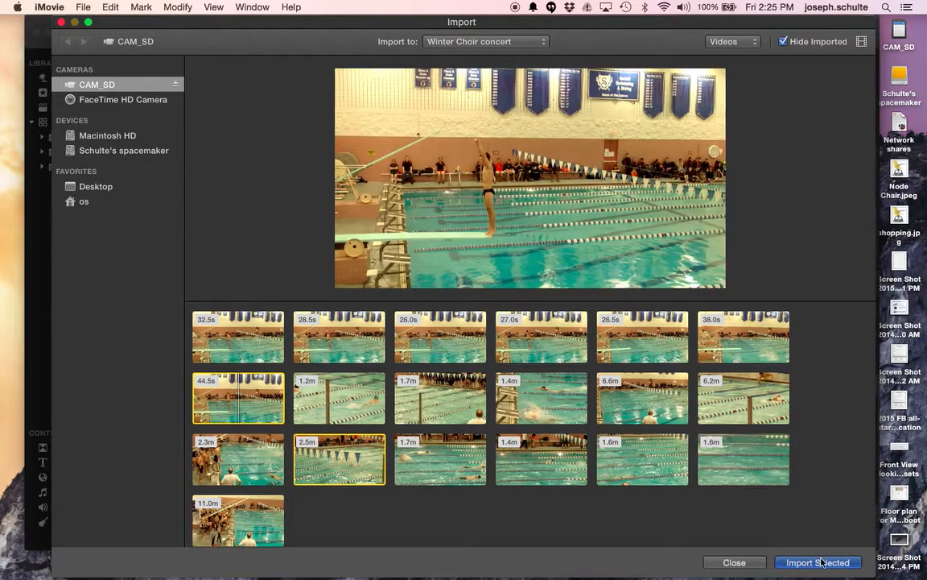
Set the import destination to a new event named "Swimming highlights".
click(508, 41)
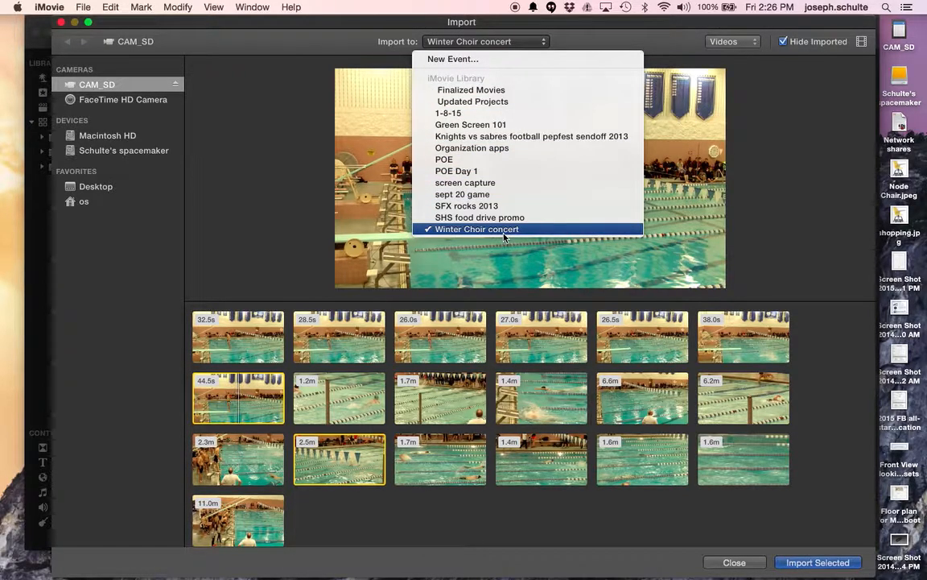
click(452, 59)
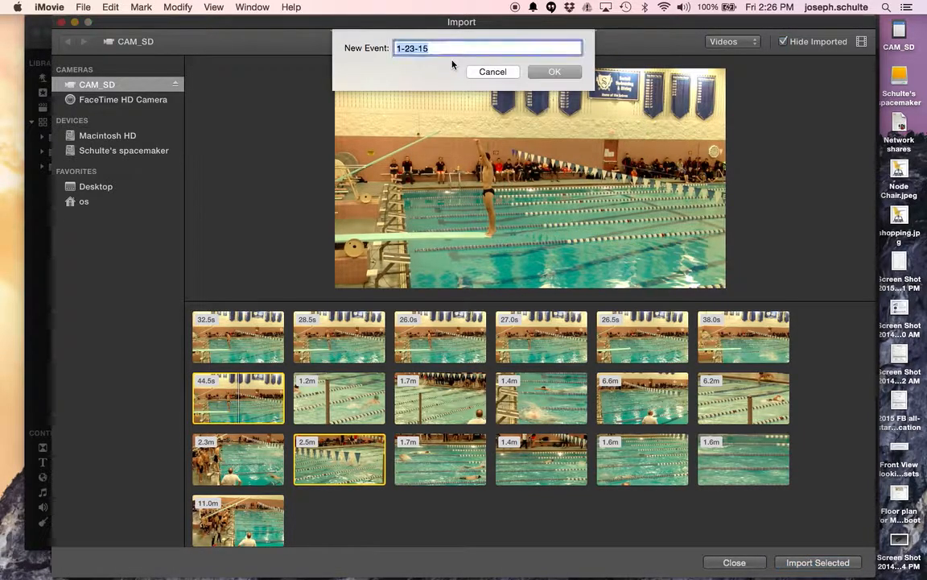
text(Swimming highlights)
click(554, 72)
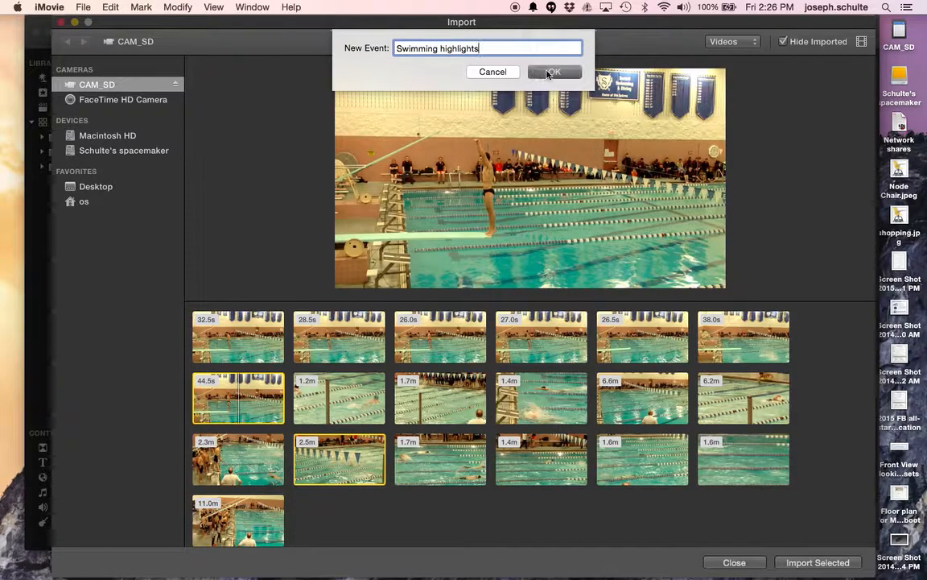
Add the 1.9m flag clip and the 11.0m pool clip to the selection and import the selected clips.
scroll(364, 400, up, 10)
scroll(364, 400, down, 8)
scroll(364, 400, down, 1)
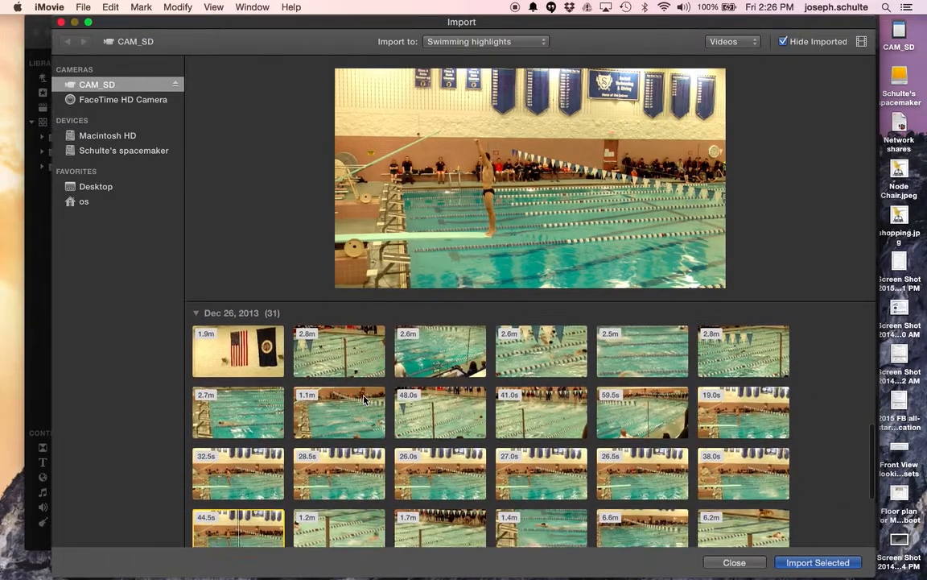
click(236, 367)
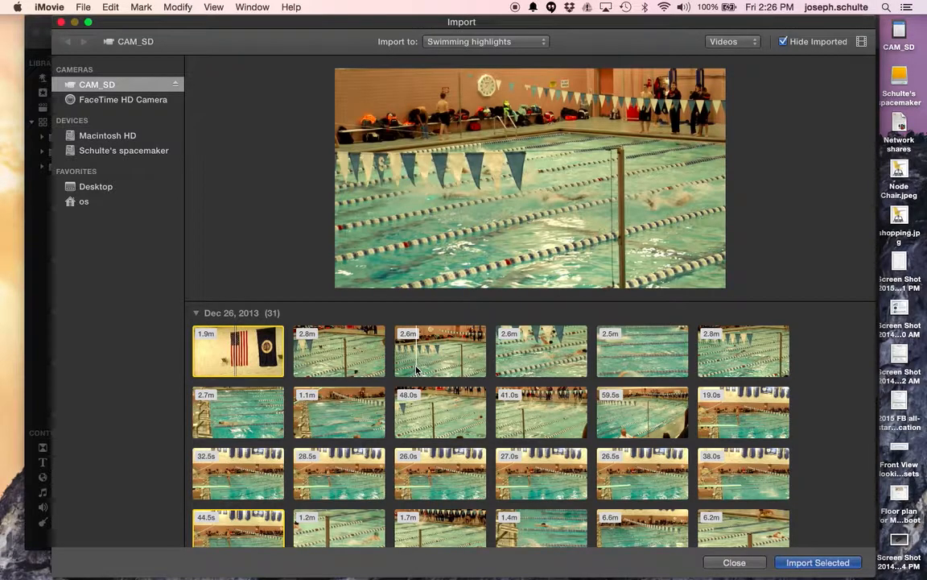
scroll(456, 431, down, 5)
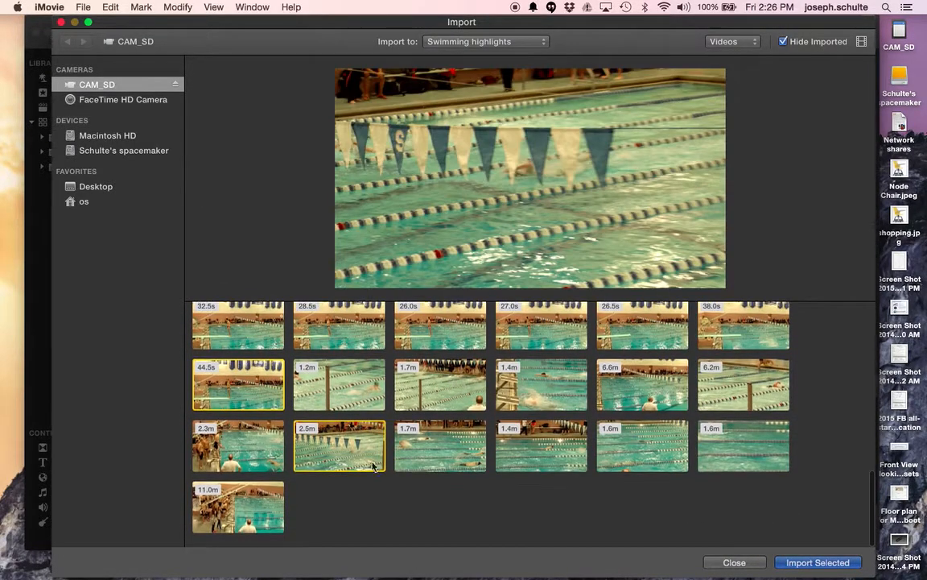
click(226, 506)
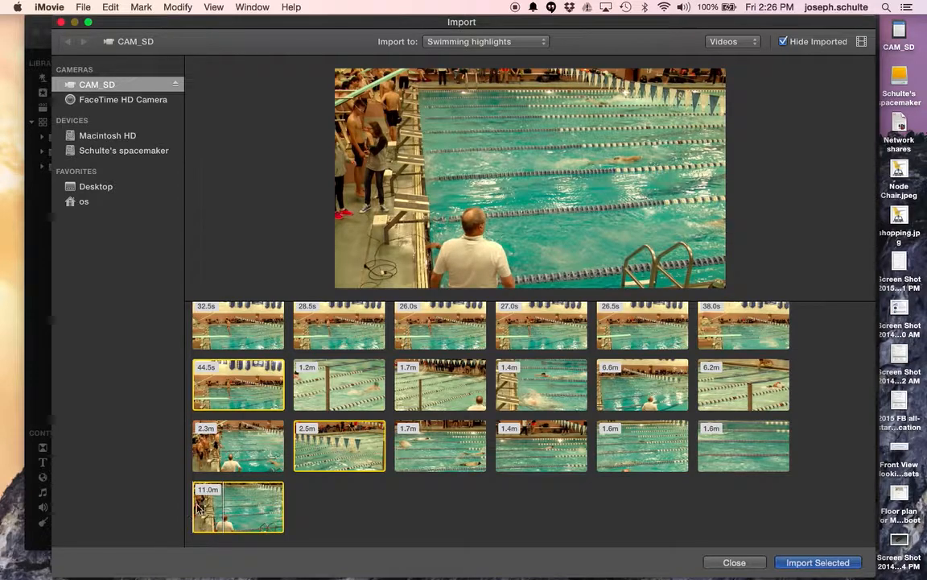
click(807, 562)
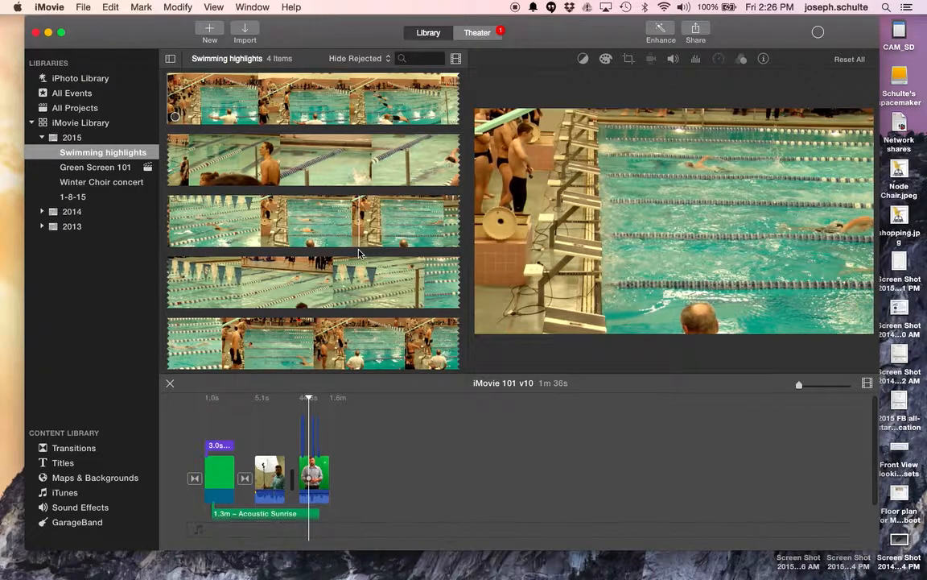
Look through the imported clips in the Swimming highlights event and close the iMovie 101 v10 project.
scroll(359, 253, down, 3)
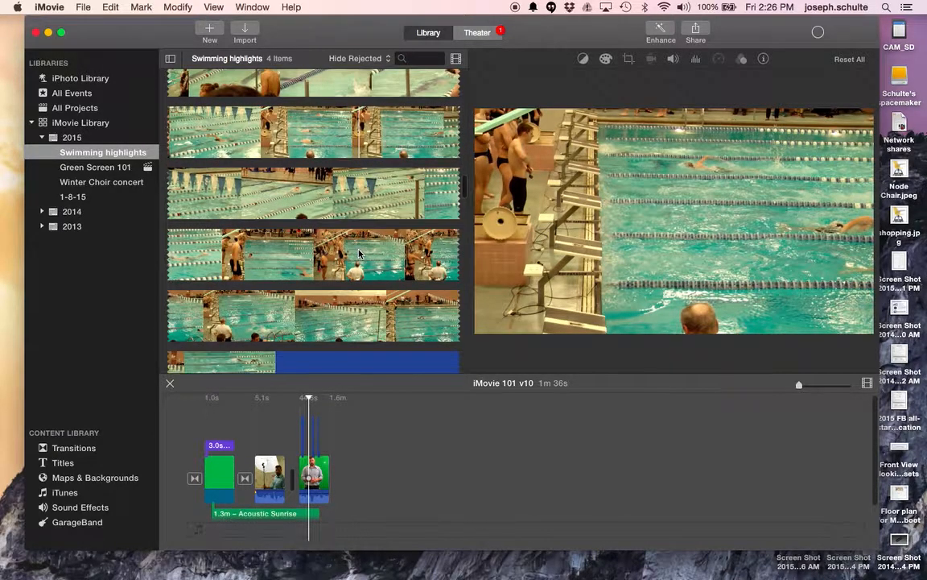
scroll(359, 253, down, 5)
scroll(359, 253, up, 10)
scroll(359, 252, up, 3)
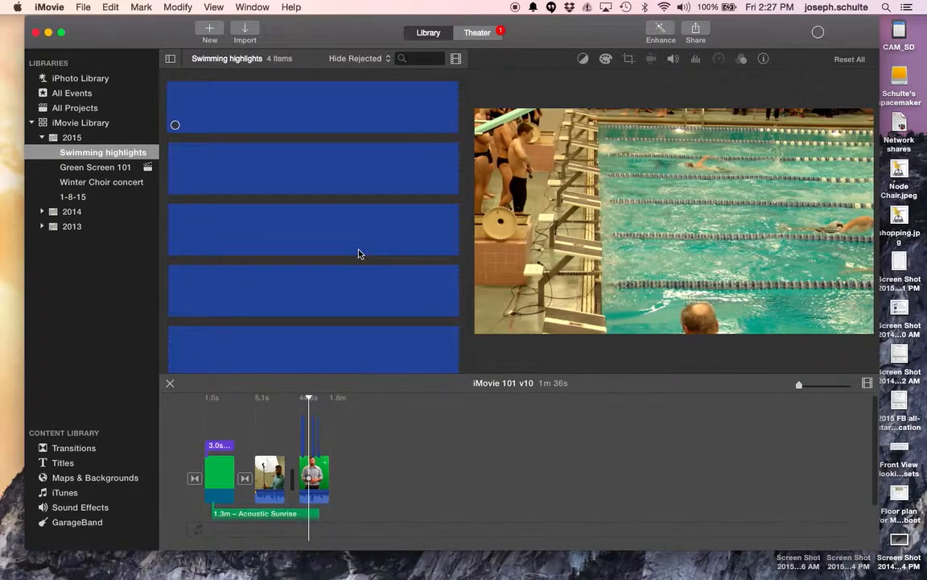
scroll(359, 253, down, 6)
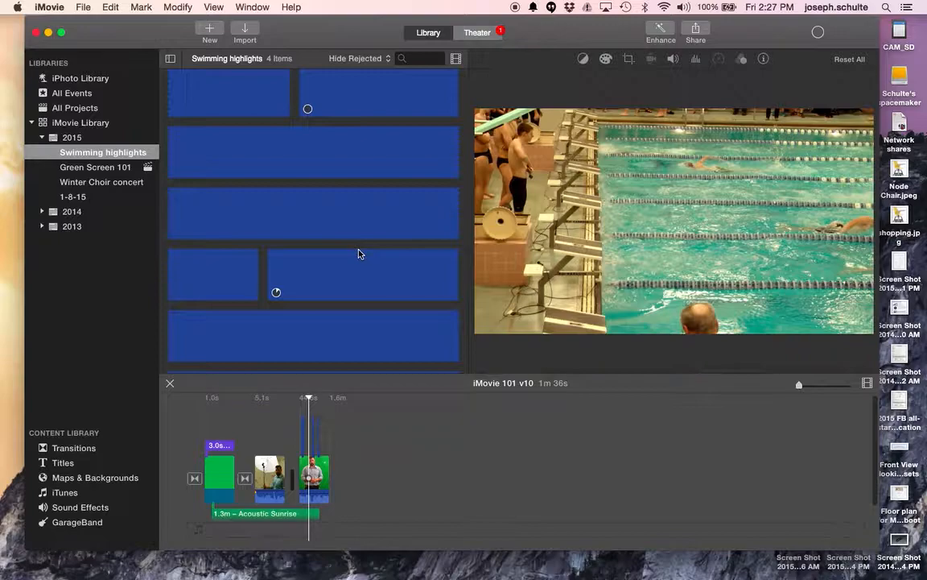
scroll(359, 253, down, 3)
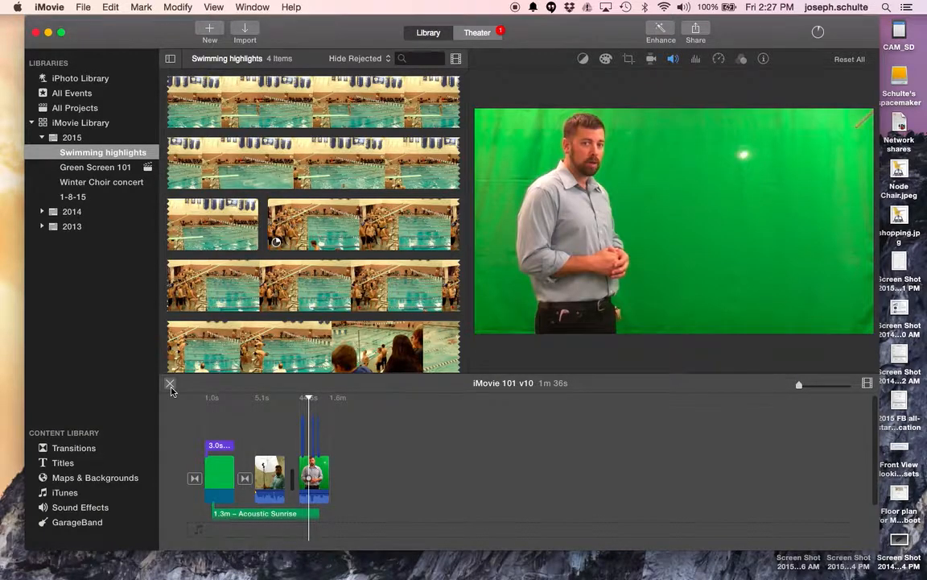
click(170, 385)
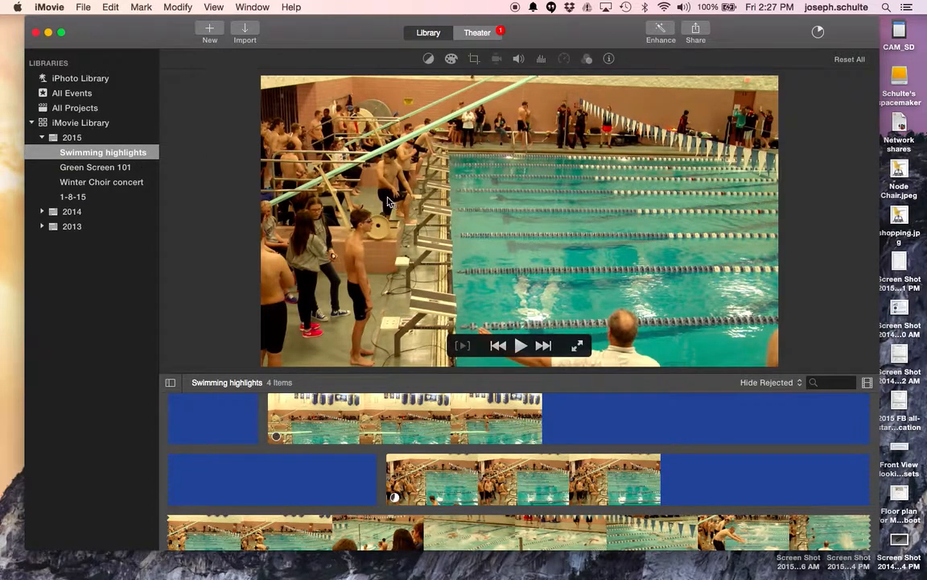
Create a new movie with No Theme, named "Swimming highlights", in the Swimming highlights event.
click(206, 28)
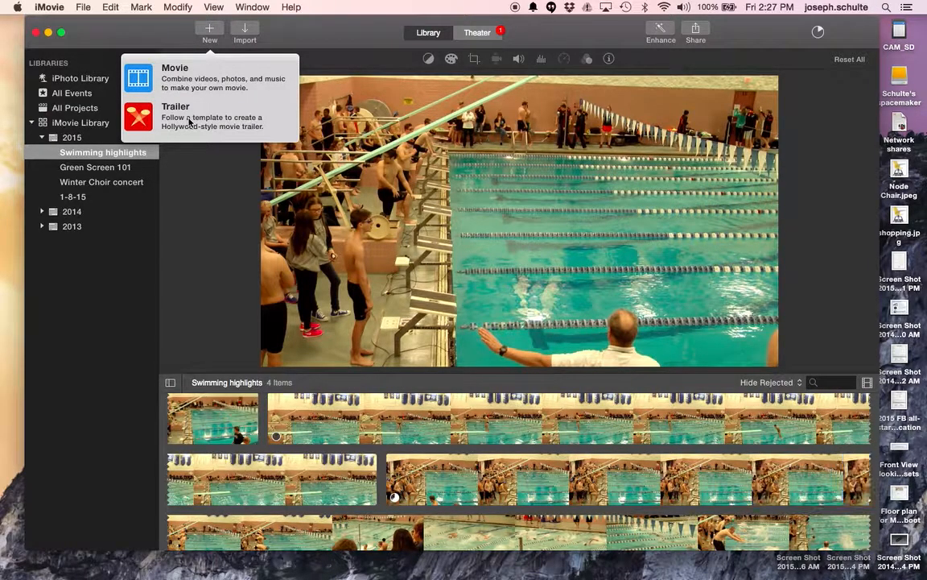
click(168, 84)
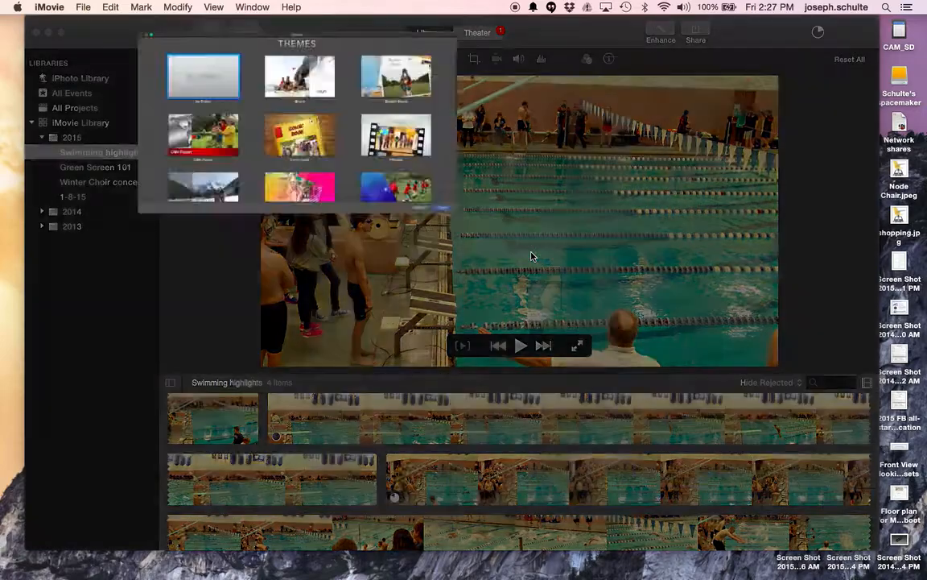
scroll(509, 231, down, 1)
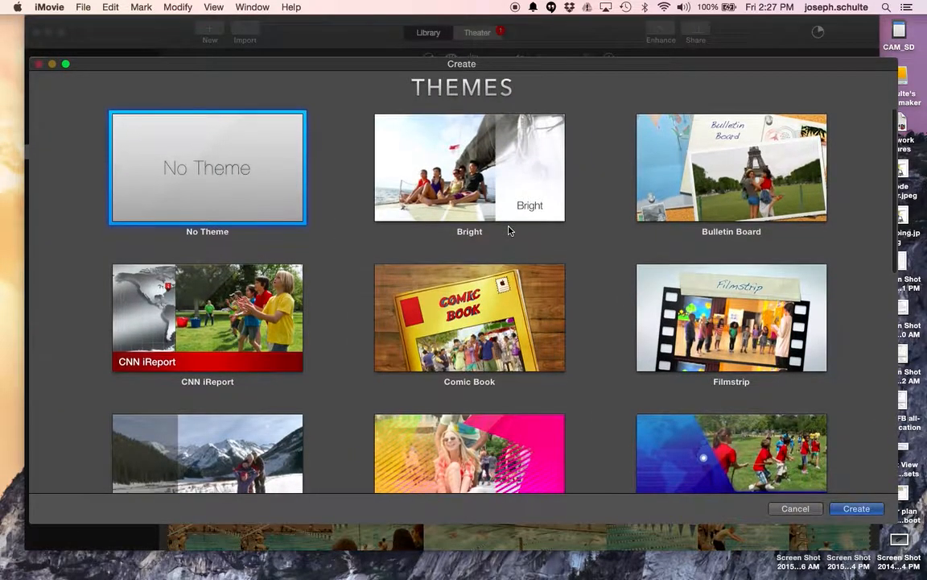
scroll(509, 231, down, 3)
scroll(336, 281, up, 3)
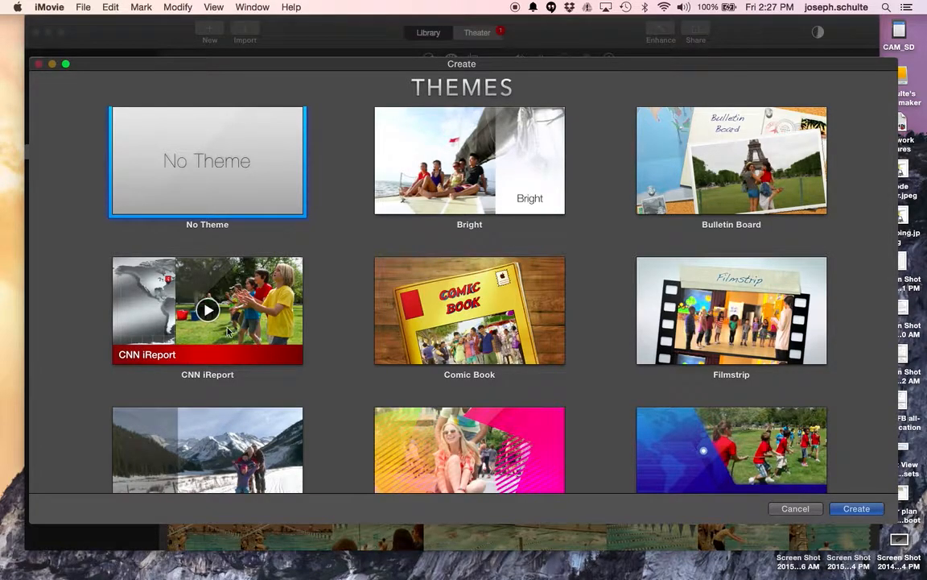
click(207, 308)
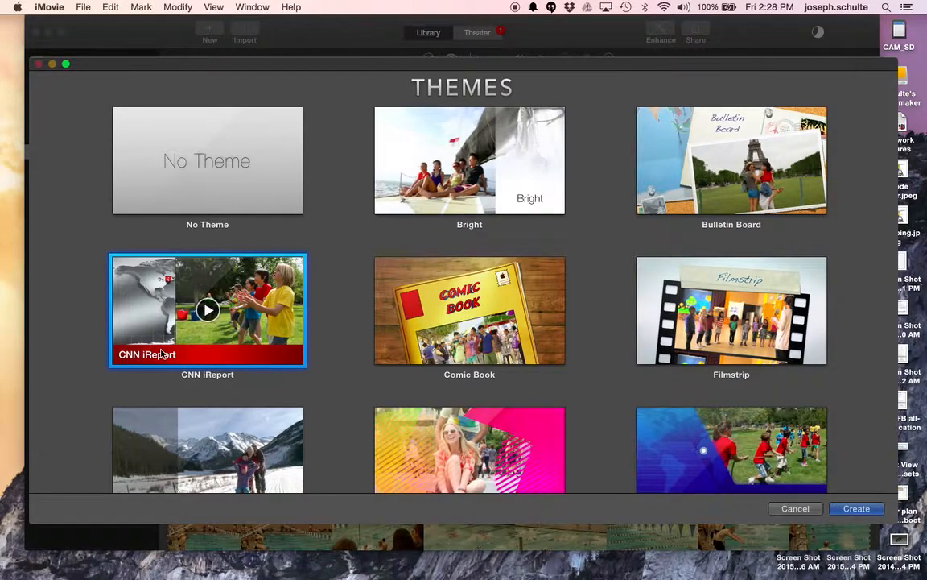
click(193, 196)
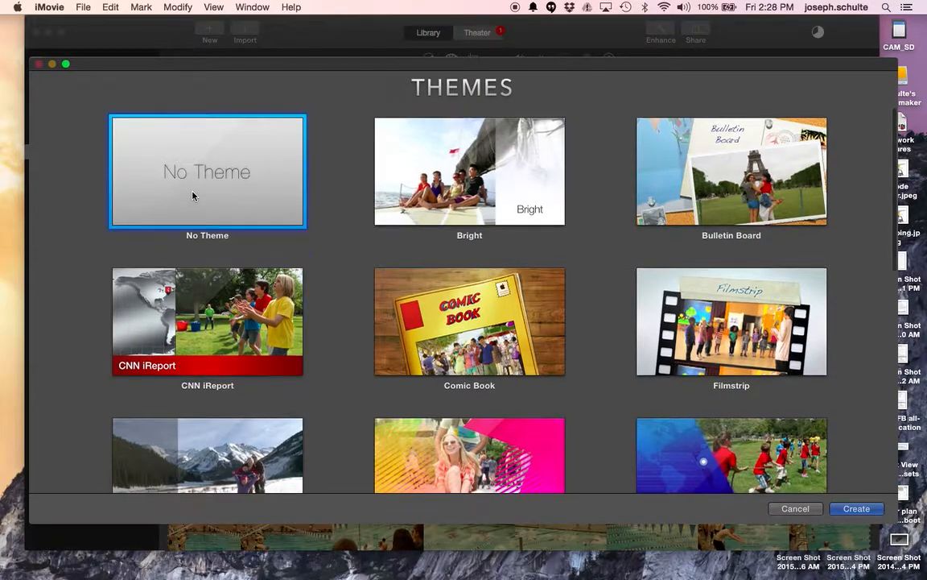
click(853, 509)
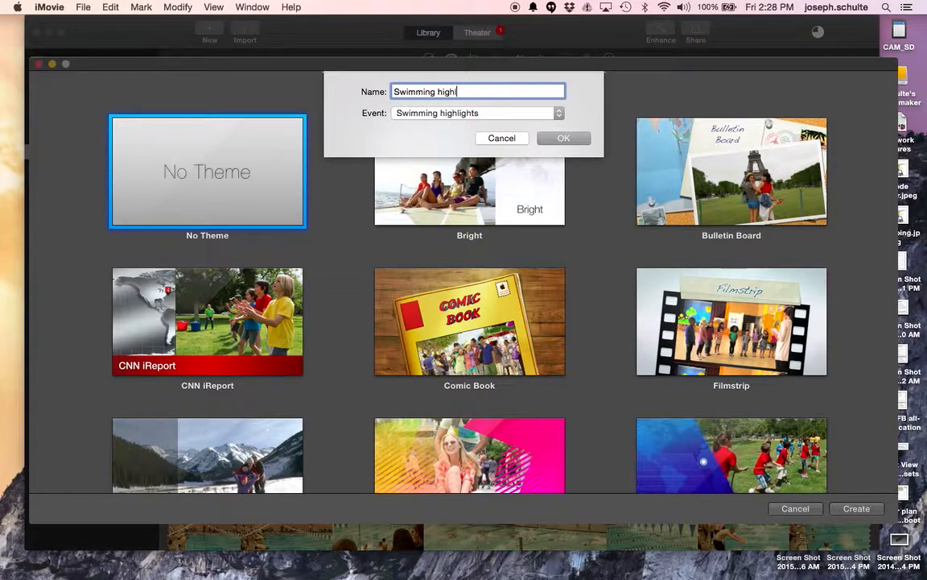
key(Return)
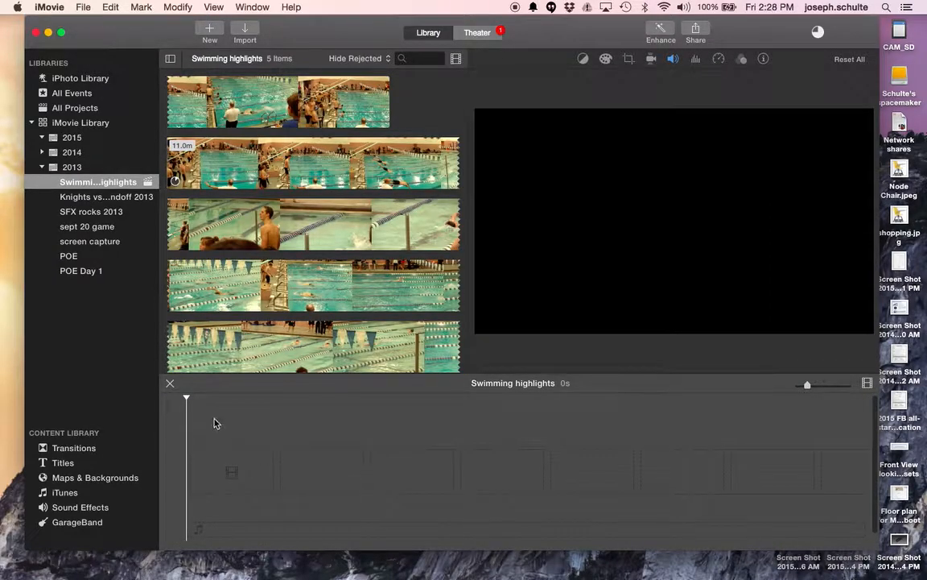
Add a range of about 4.5 s showing the swimmers' dive start from the 2.5m clip to the empty timeline and play it.
click(186, 401)
scroll(278, 349, down, 10)
scroll(278, 348, up, 10)
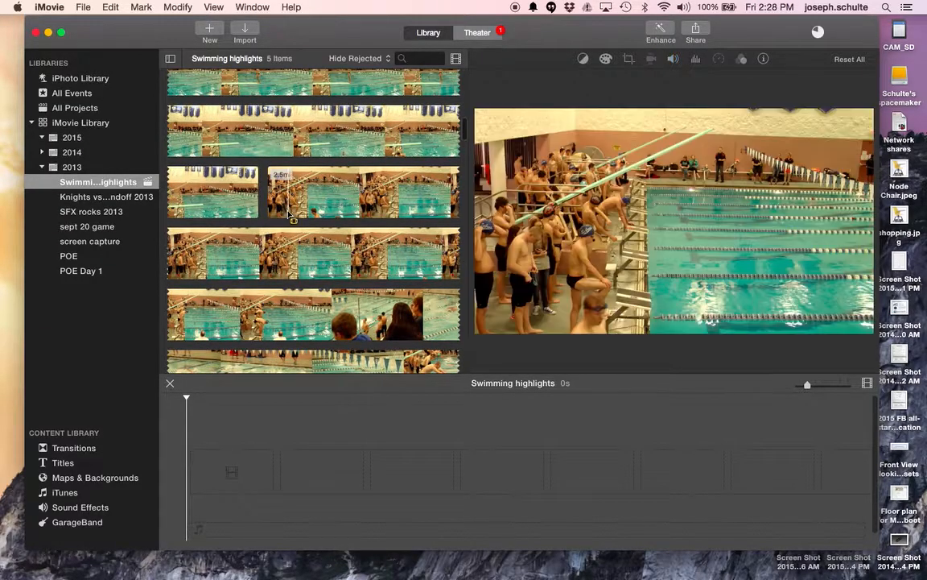
scroll(322, 213, down, 3)
key(space)
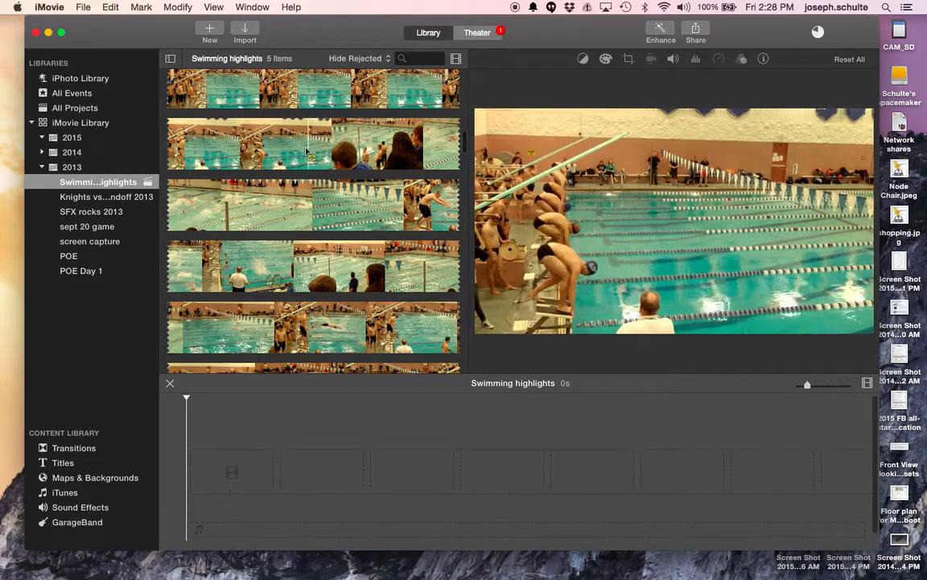
drag(301, 148, 382, 152)
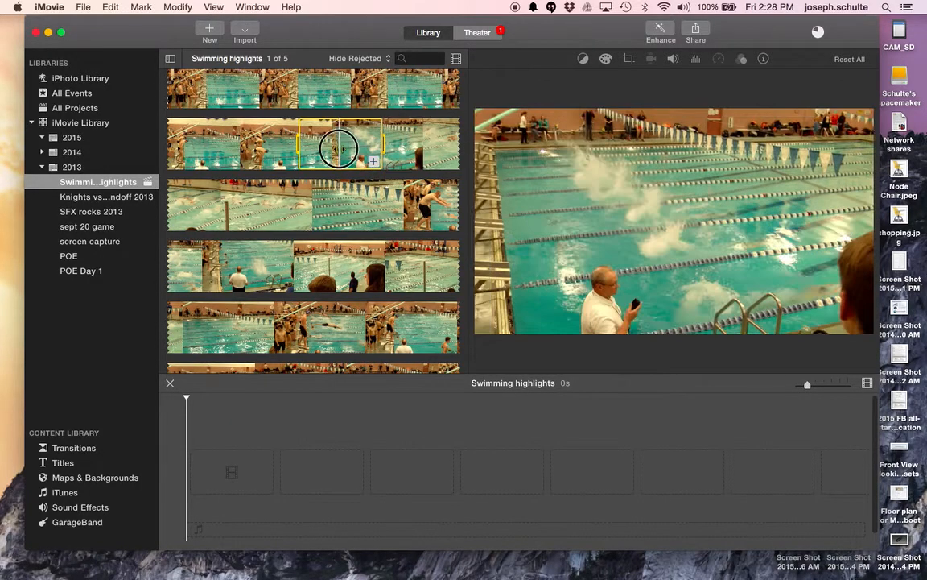
drag(308, 338, 276, 441)
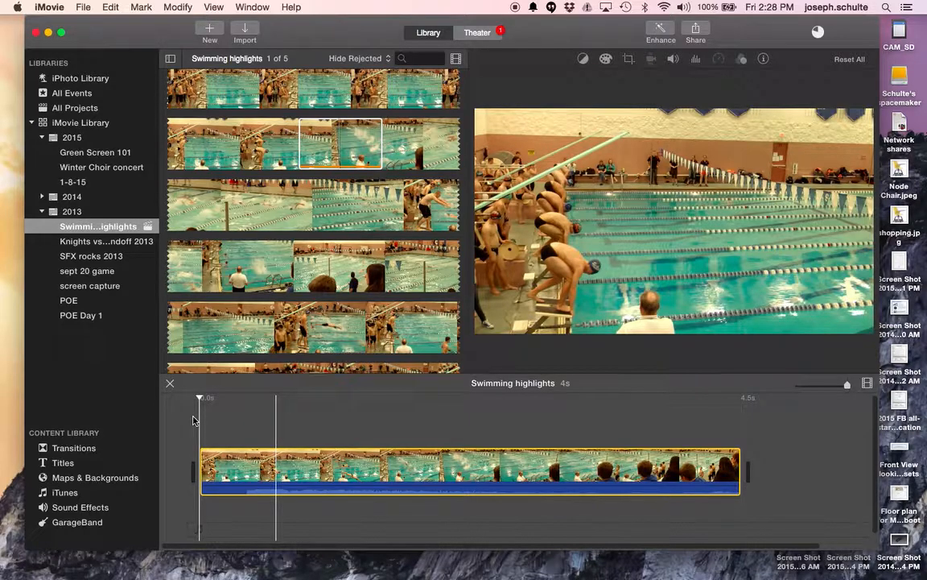
key(space)
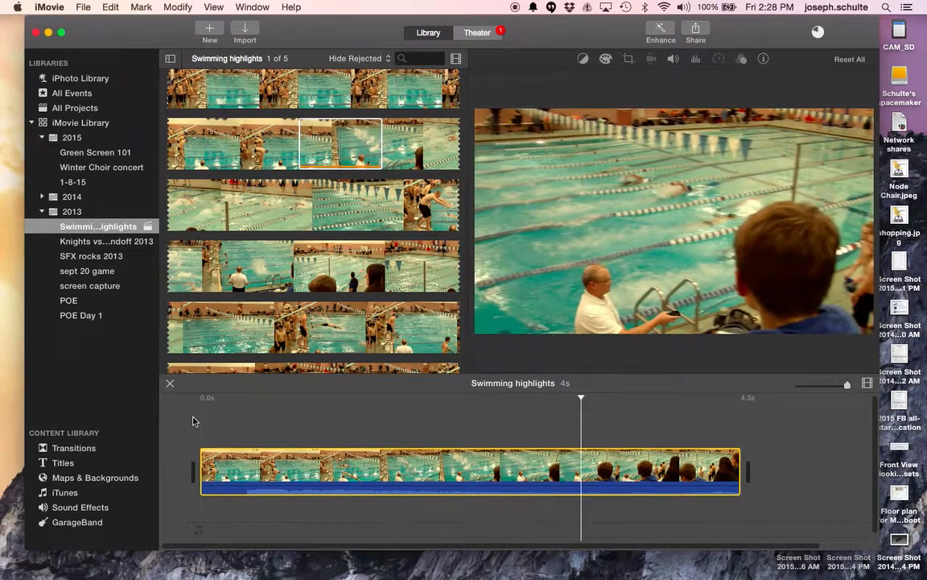
Extend the start of the timeline clip to show the swimmers before the dive, and trim its end to a length of about 4.6 s.
click(204, 463)
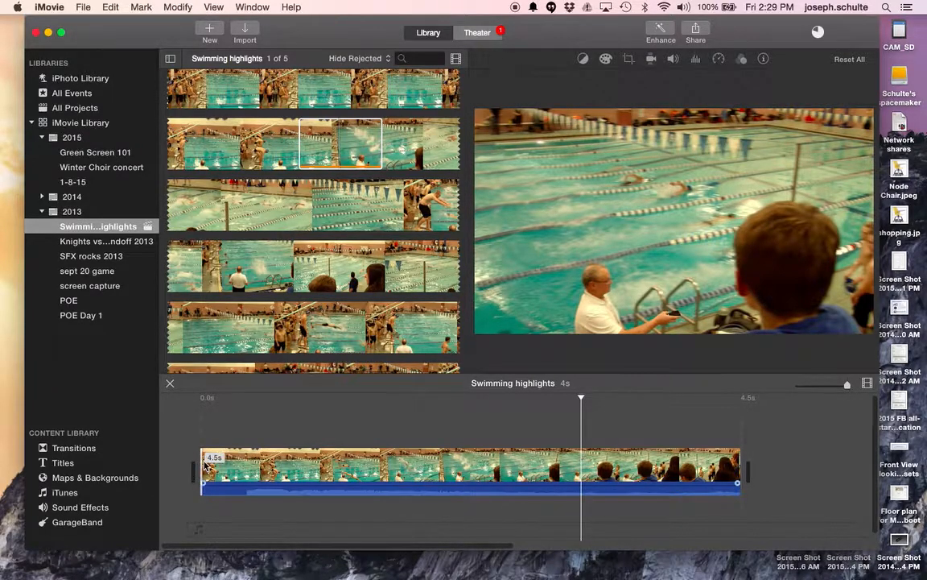
drag(204, 462, 352, 464)
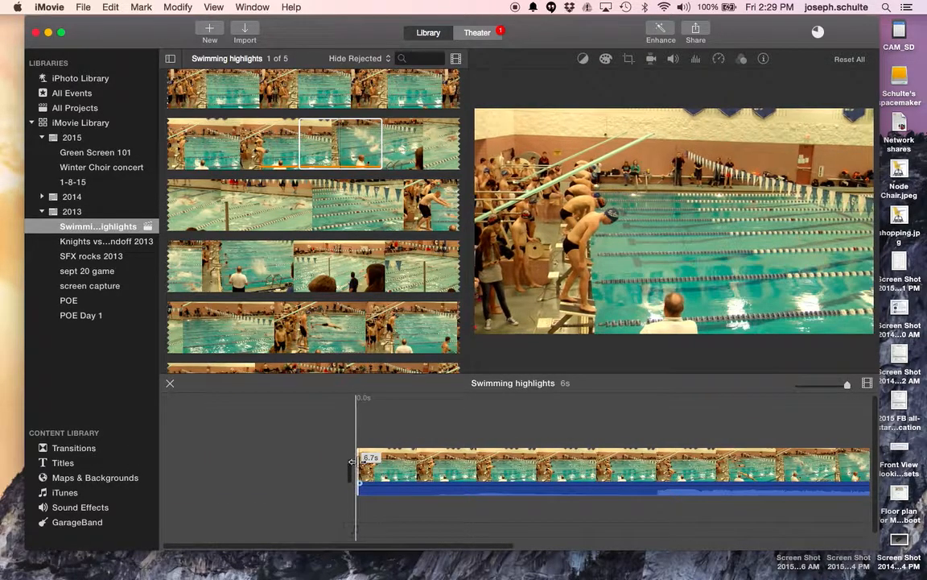
key(space)
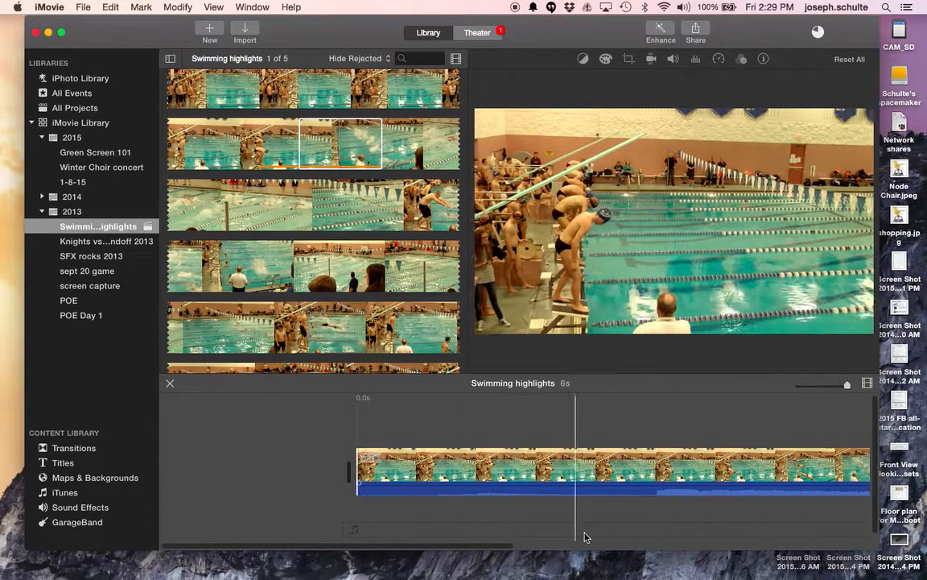
scroll(585, 536, right, 8)
scroll(587, 536, right, 2)
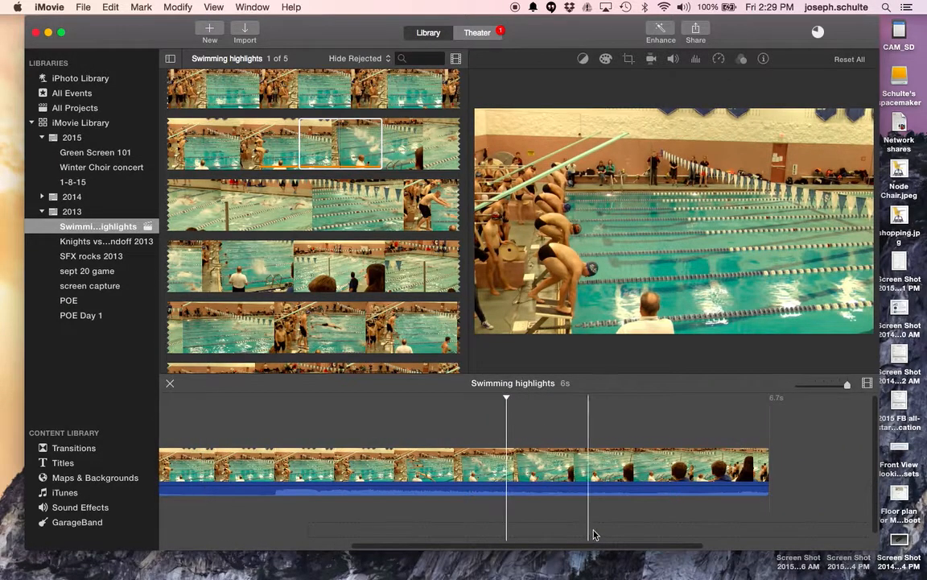
drag(769, 454, 522, 461)
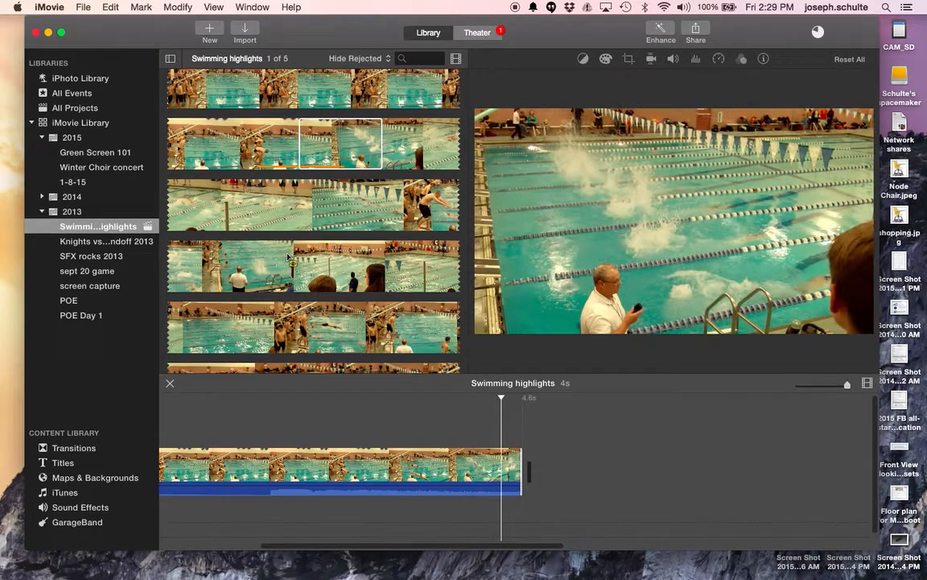
Add a range of about 5.2 s with the relay swimmer diving in from the same pool clip as the second timeline clip.
scroll(287, 257, down, 5)
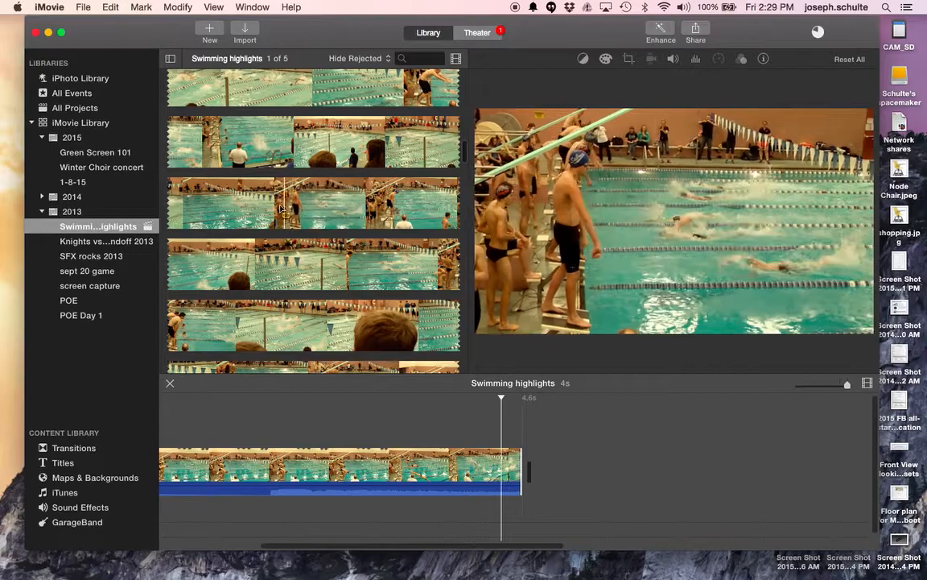
click(256, 204)
drag(256, 203, 352, 211)
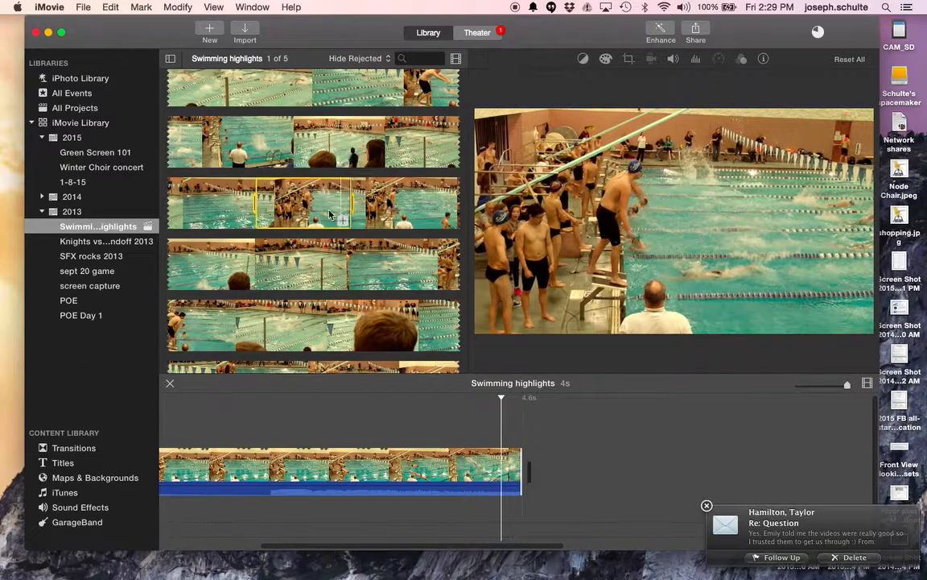
drag(290, 205, 551, 457)
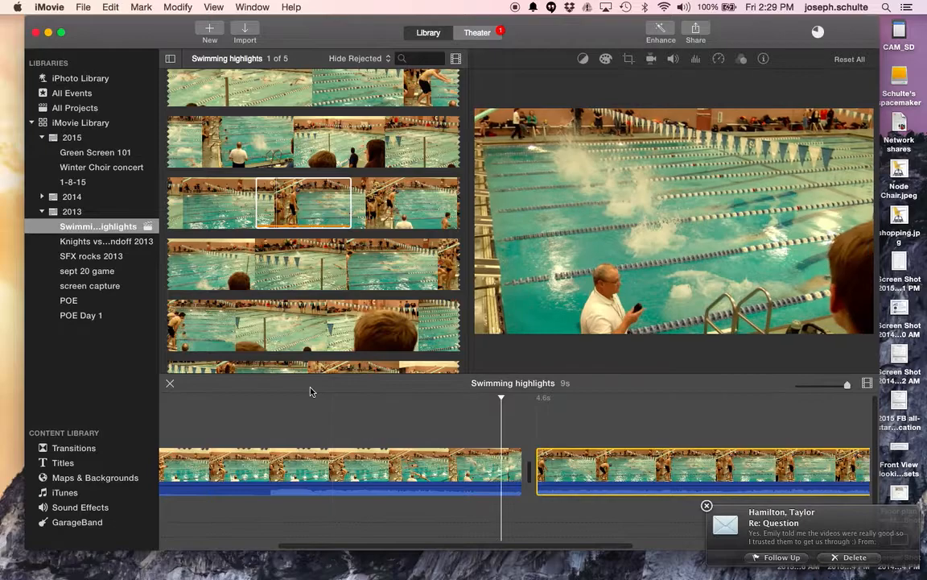
Place a further pool range of about 7.7 s from the event near the end of the second timeline clip.
scroll(280, 254, down, 5)
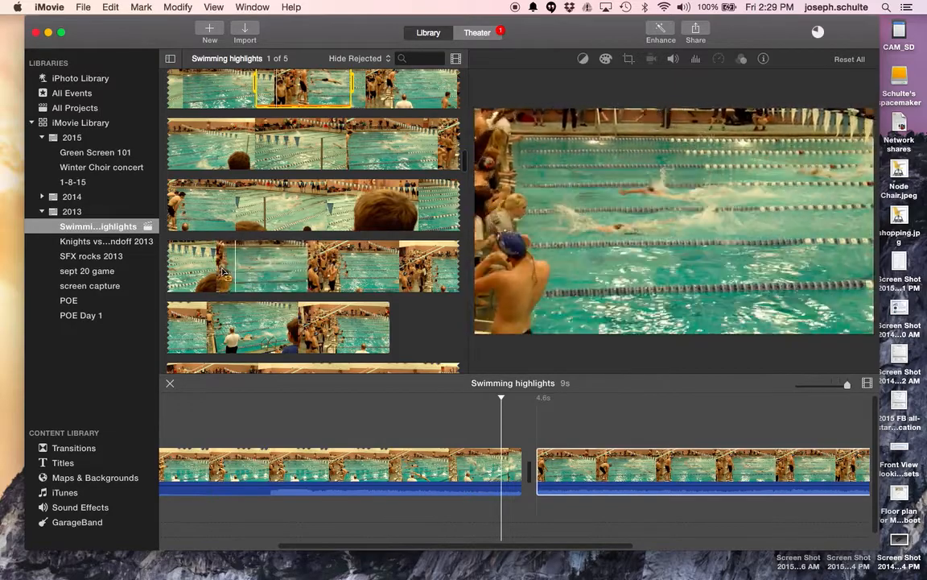
drag(206, 265, 347, 286)
drag(246, 272, 861, 435)
Move the cutaway clip down into the main track directly after the second clip, with the timeline zoomed out.
scroll(819, 476, right, 8)
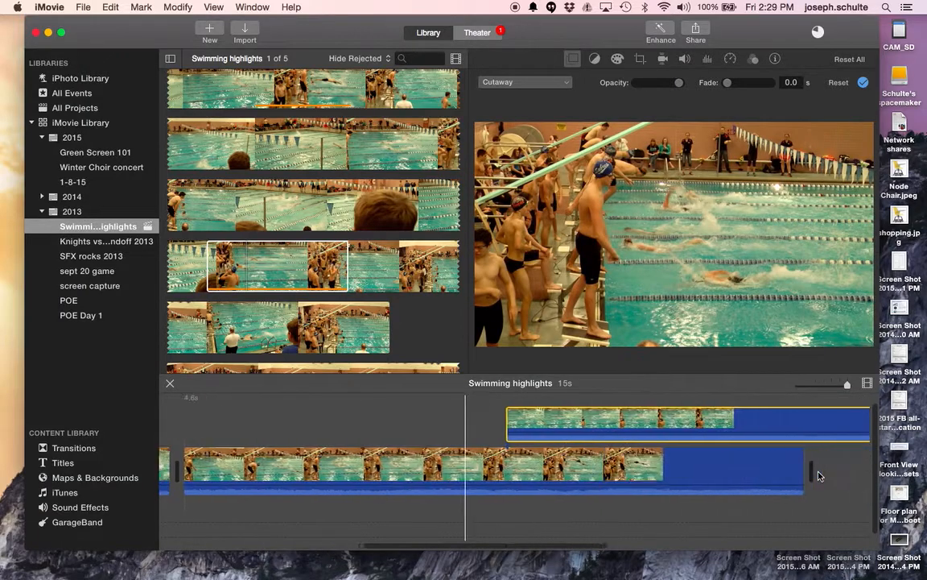
scroll(819, 476, right, 3)
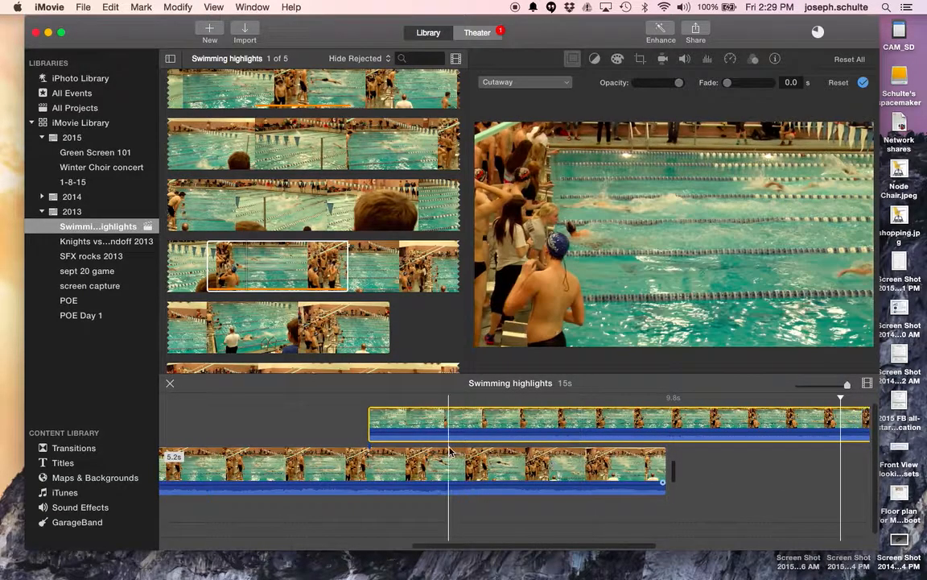
scroll(515, 459, right, 5)
scroll(450, 453, left, 10)
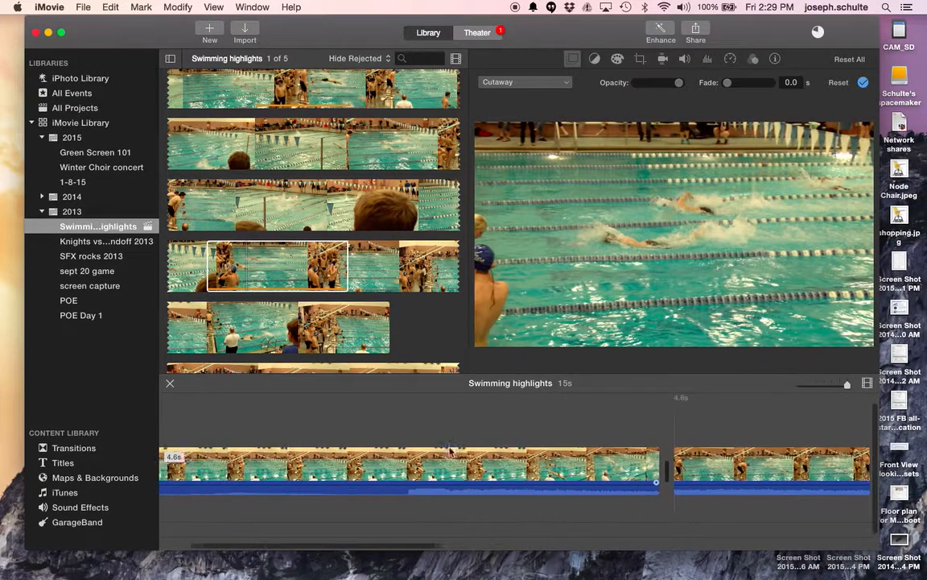
scroll(450, 453, right, 10)
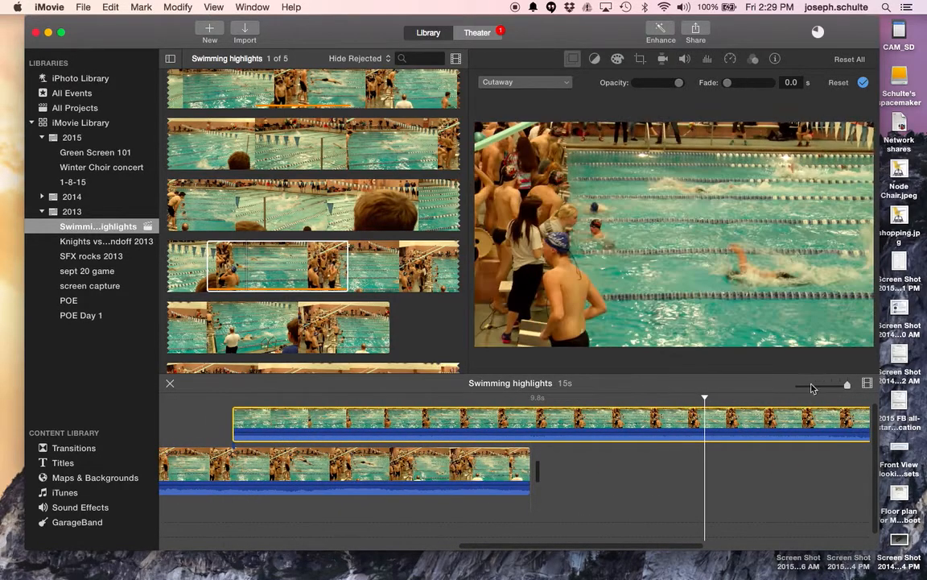
mouse_move(845, 387)
mouse_down()
mouse_move(823, 387)
mouse_move(831, 385)
mouse_up()
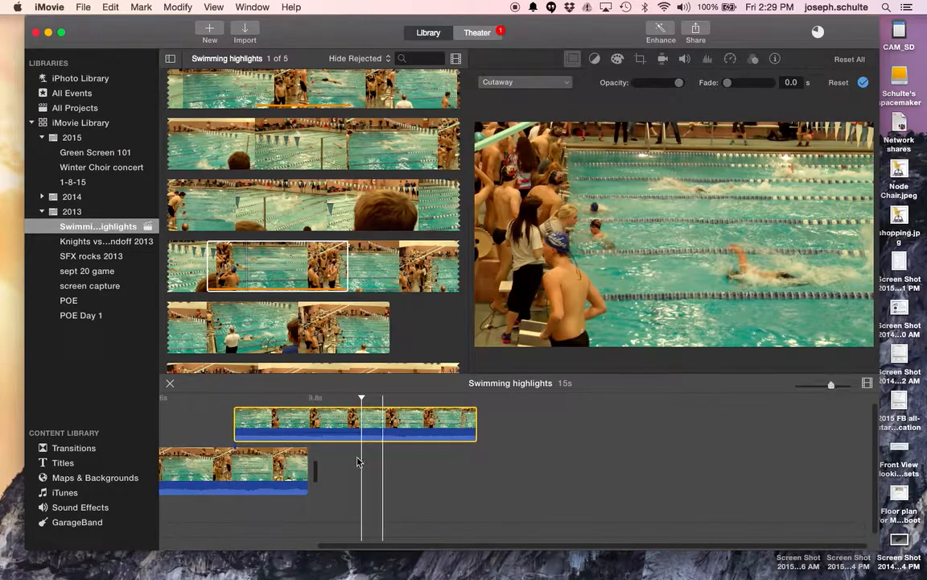
drag(275, 421, 362, 473)
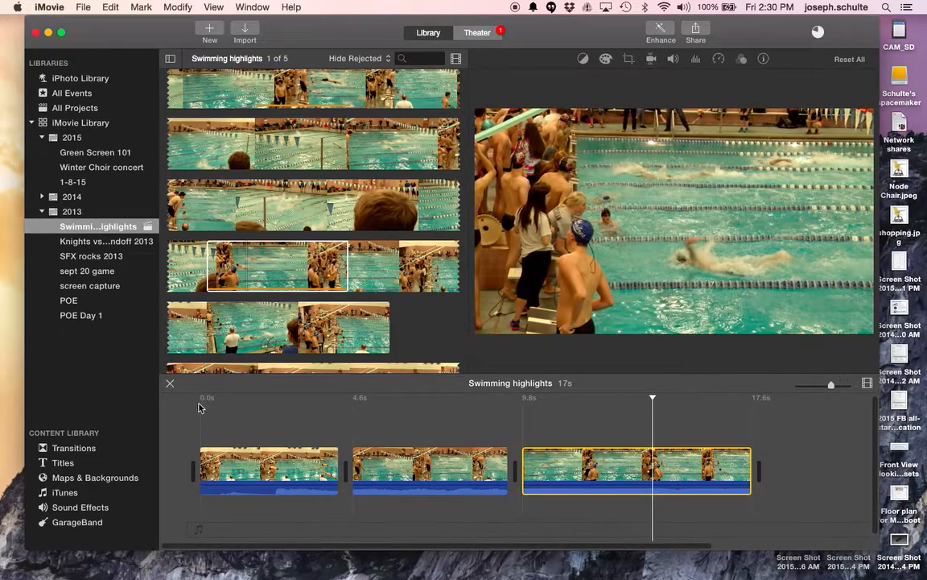
Trim the ends of the second and third clips to lengths of about 3.8 s and 4.3 s.
drag(506, 462, 464, 462)
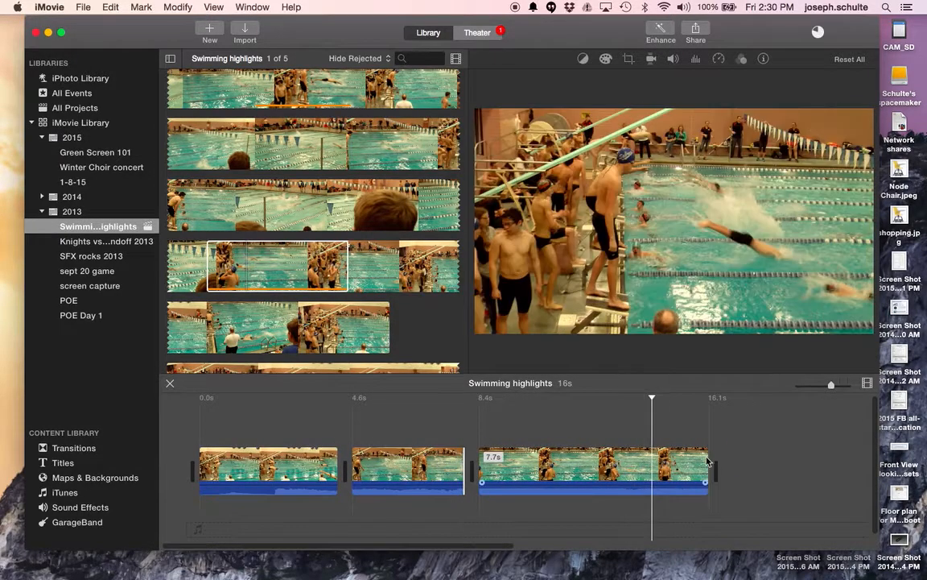
drag(705, 459, 605, 459)
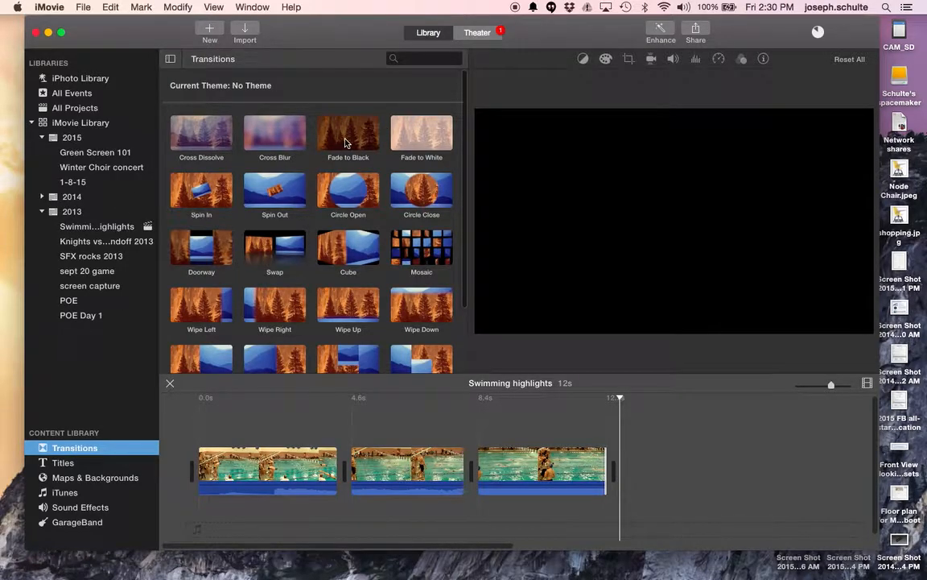
Add a Fade to Black transition before the first clip and play the movie's opening.
drag(345, 143, 198, 459)
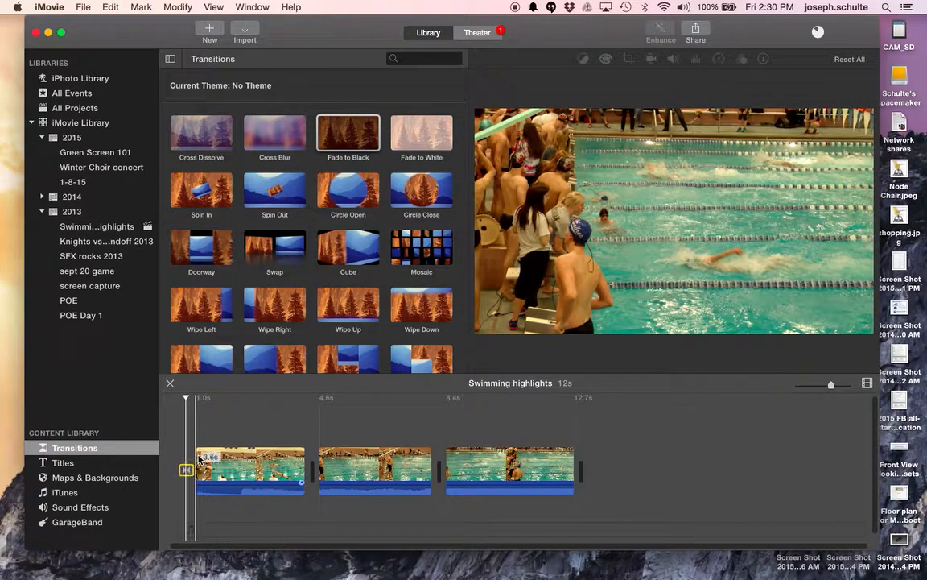
key(space)
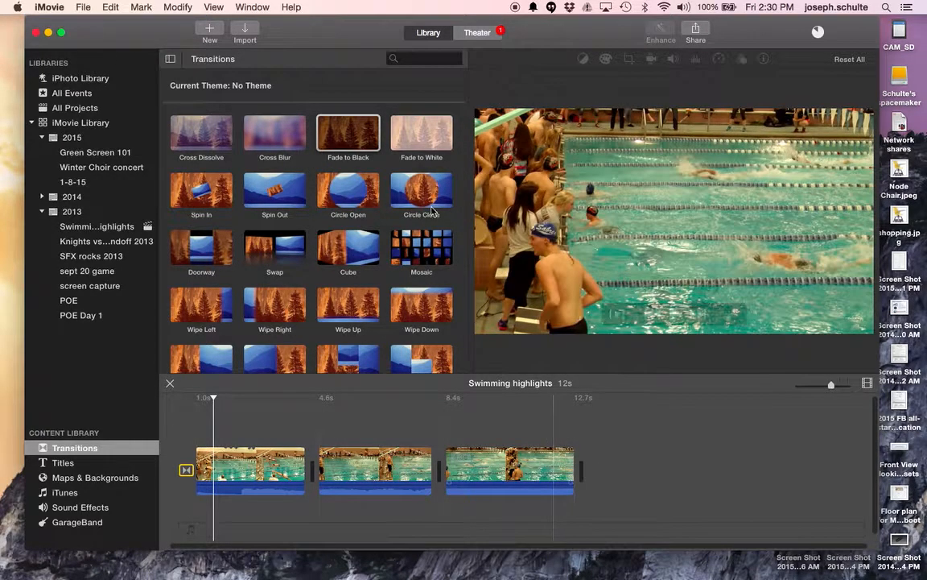
drag(362, 151, 183, 421)
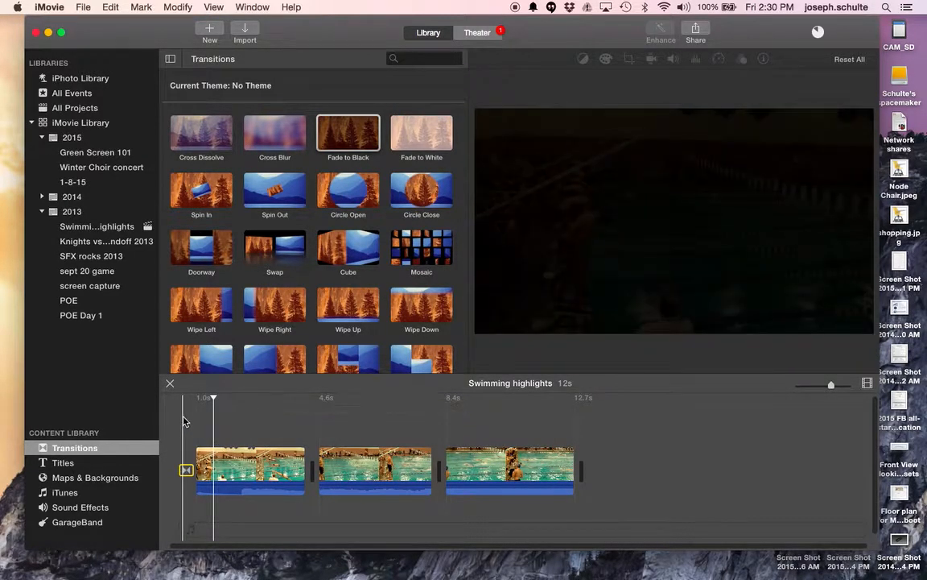
key(space)
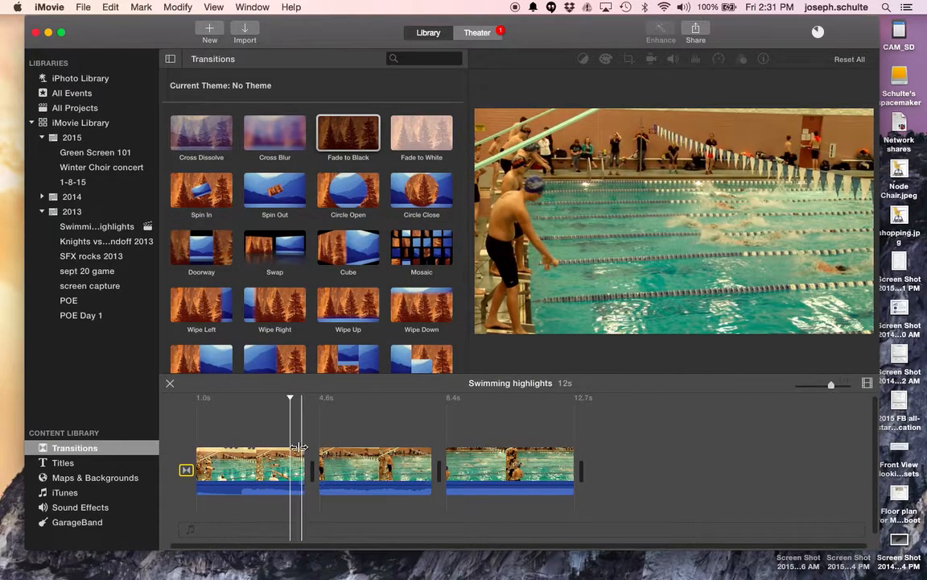
Add a Pull Focus title above the timeline, starting at the end of the first clip and running across the second.
click(59, 464)
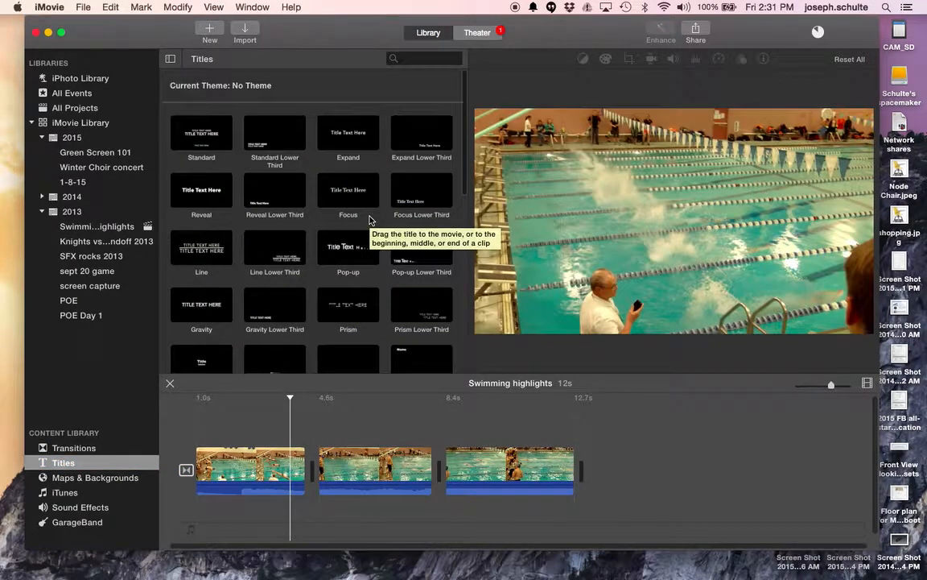
scroll(370, 220, down, 3)
scroll(370, 220, down, 6)
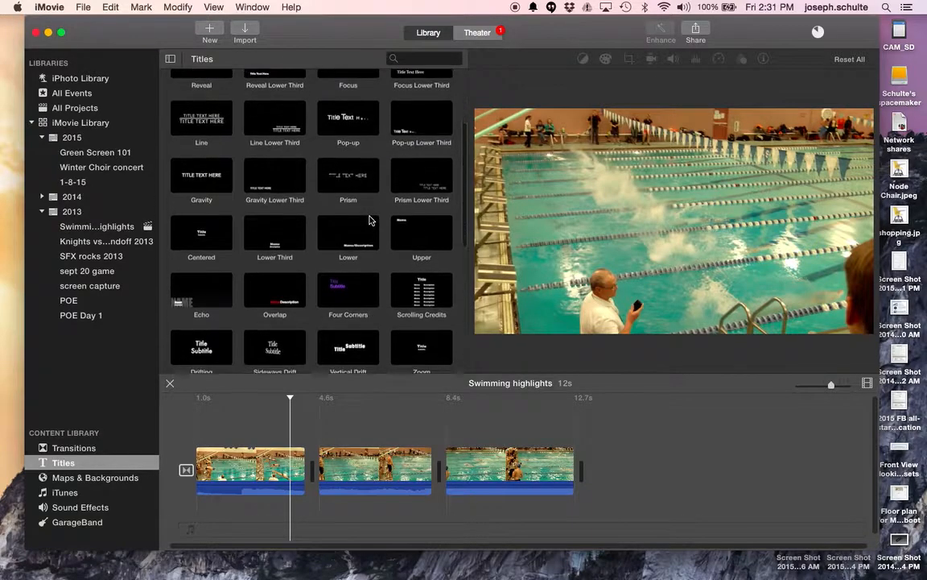
scroll(370, 220, down, 2)
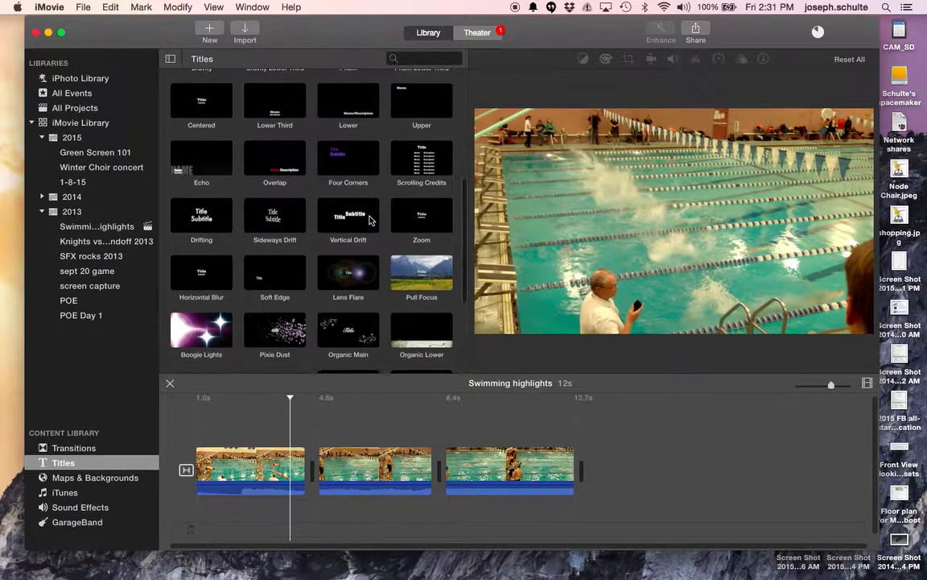
click(421, 250)
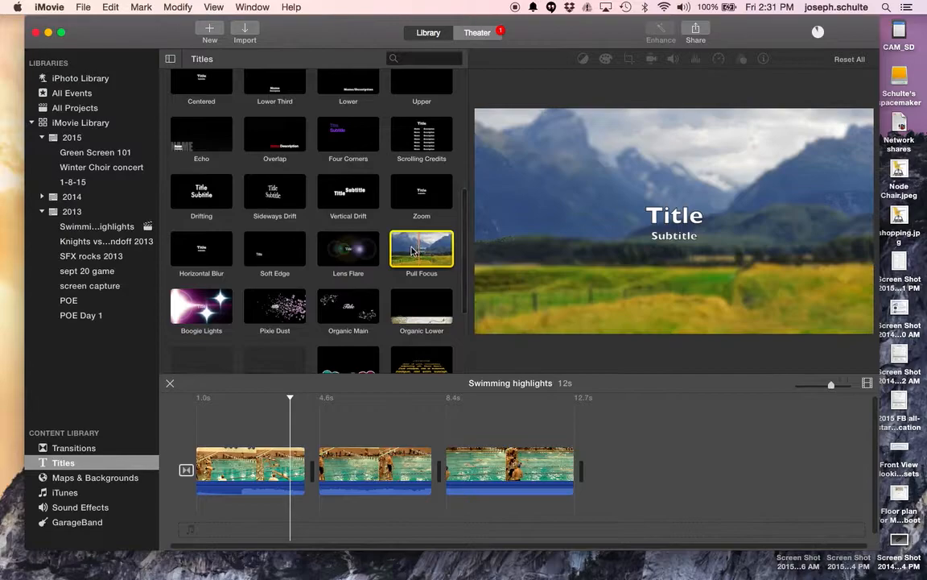
drag(418, 248, 298, 428)
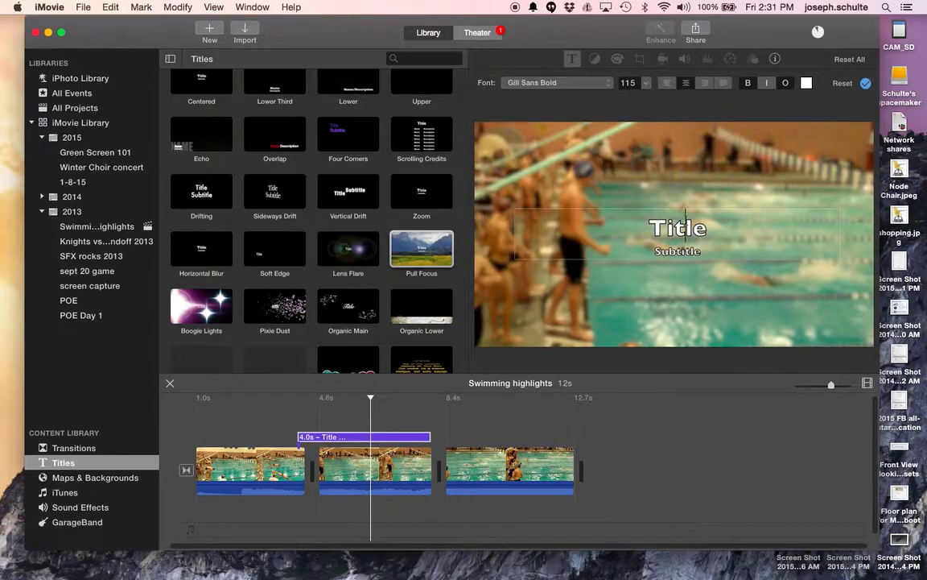
Replace the title's main line with "Sartell vs Tech".
double_click(708, 226)
text(Sa)
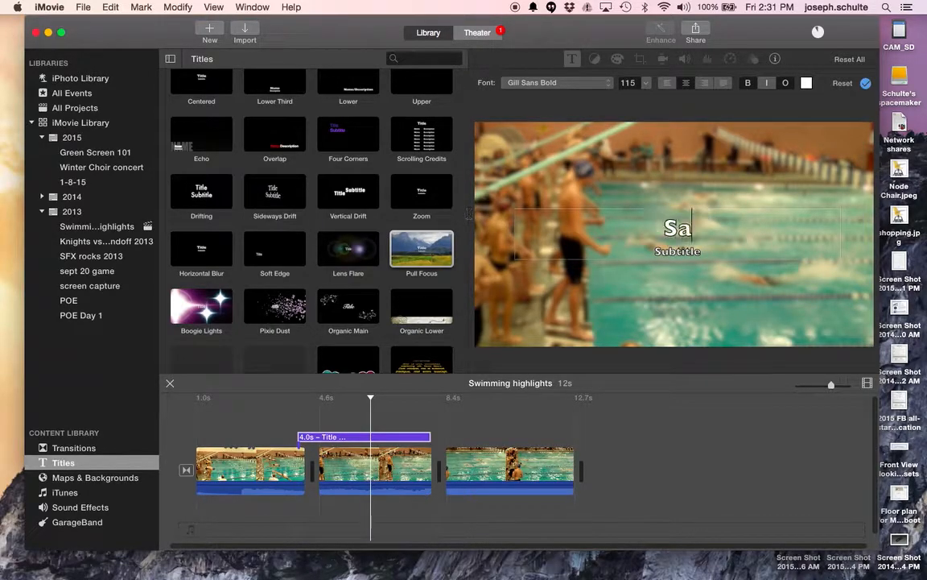
text(rtell vs Tech)
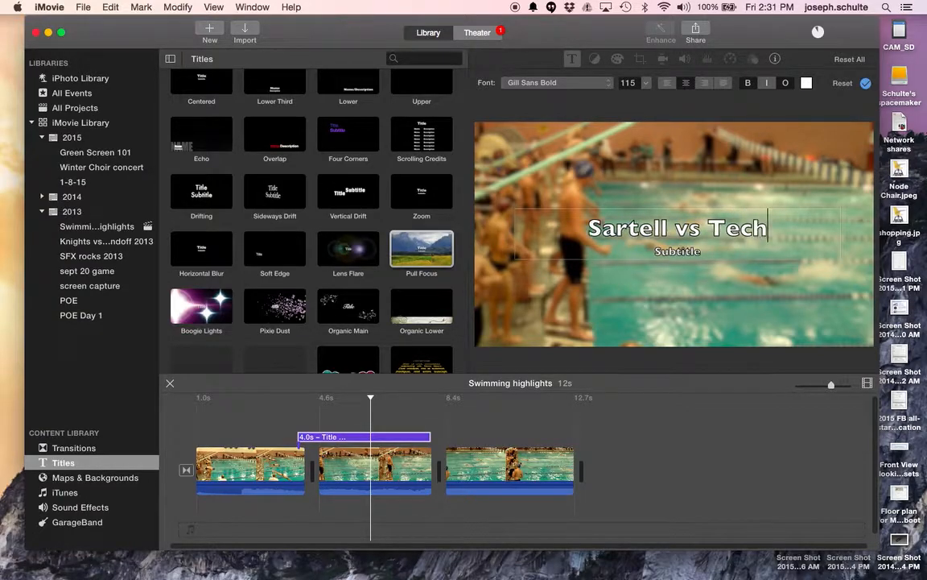
key(super+a)
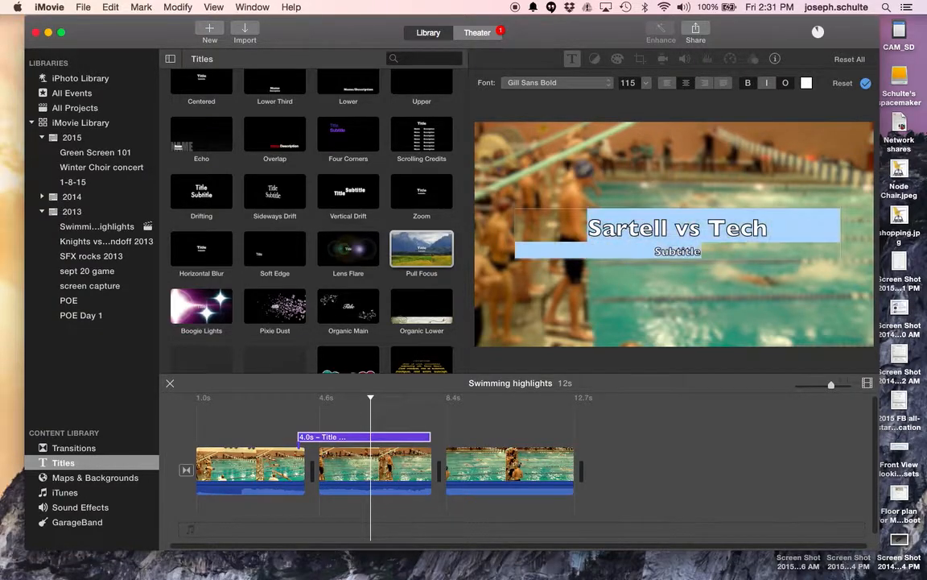
click(722, 262)
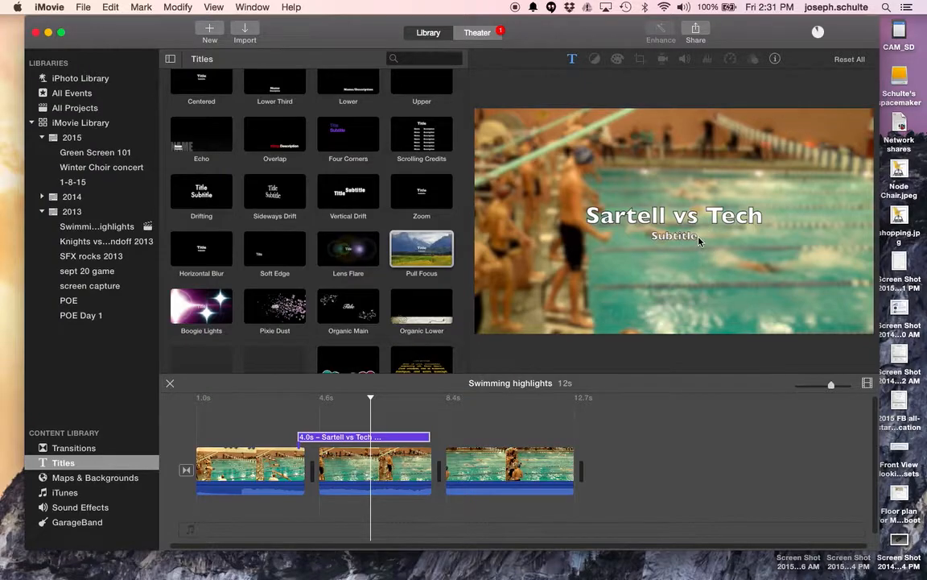
Replace the title's subtitle with "Conference dual 2015".
click(699, 240)
click(702, 250)
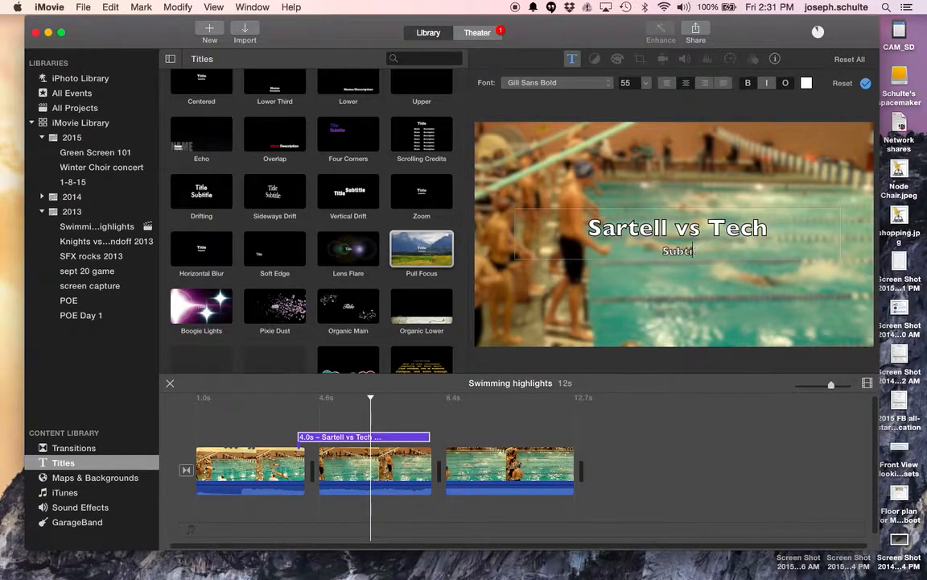
key(BackSpace)
text(Conference dual 2015)
key(Return)
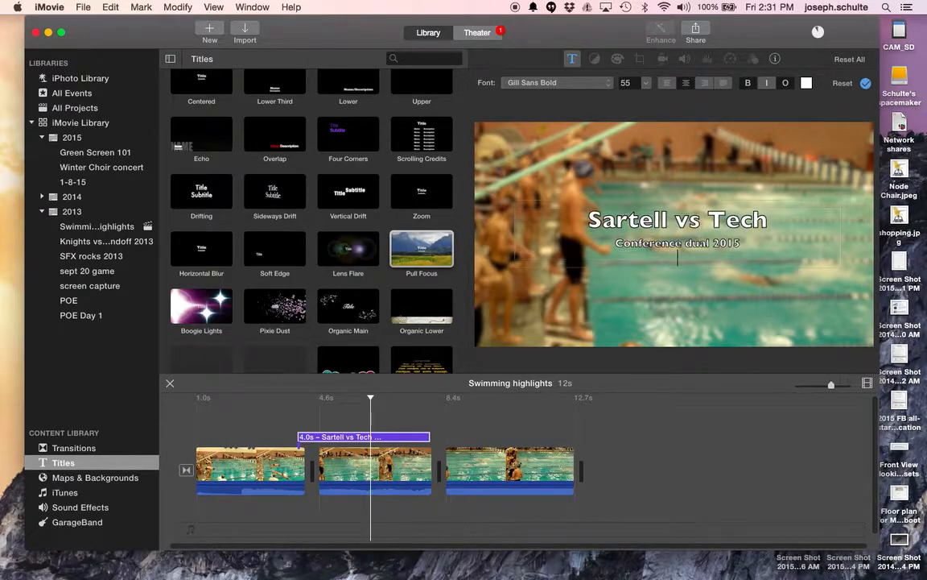
click(698, 281)
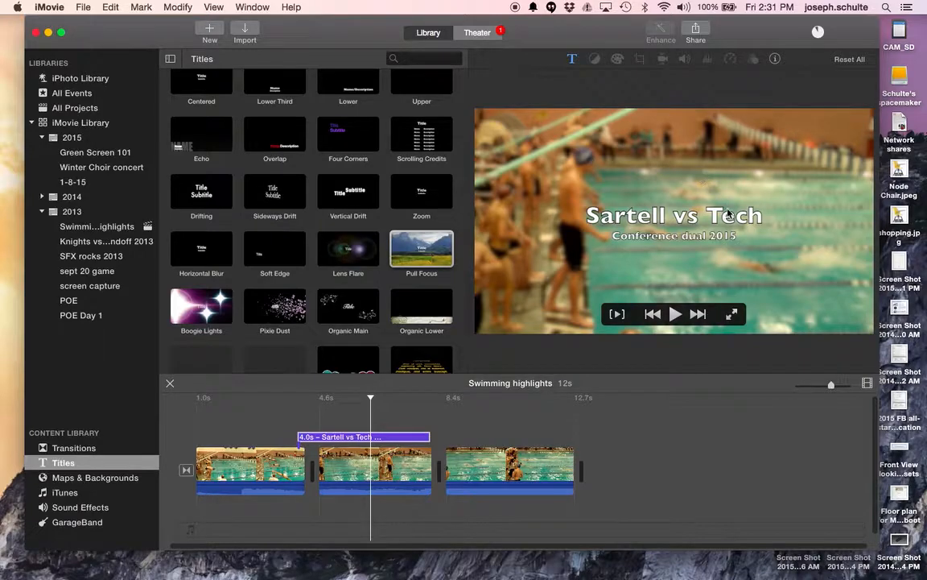
Play the titled section, and shorten the title to 2.7 s so it starts slightly earlier over the first clip.
click(282, 421)
key(space)
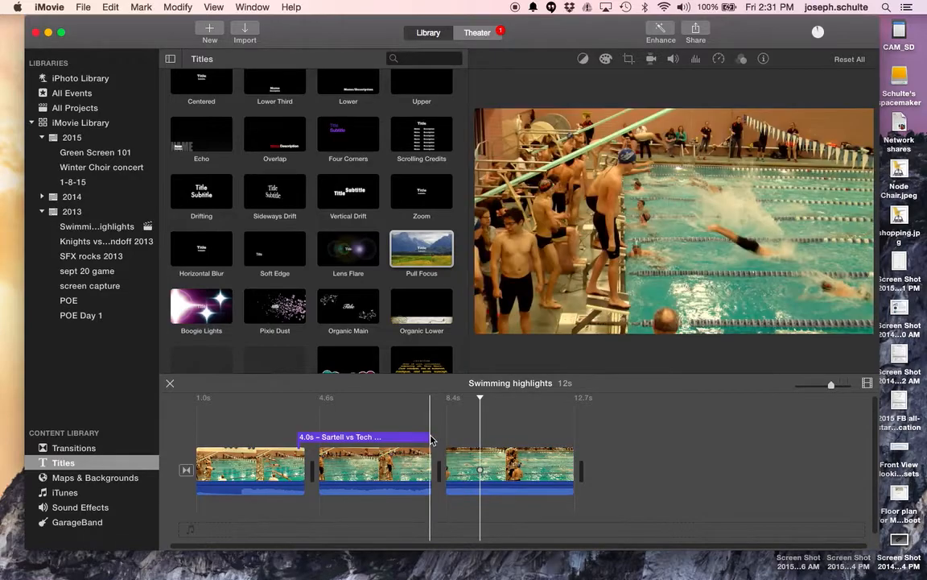
drag(426, 437, 335, 439)
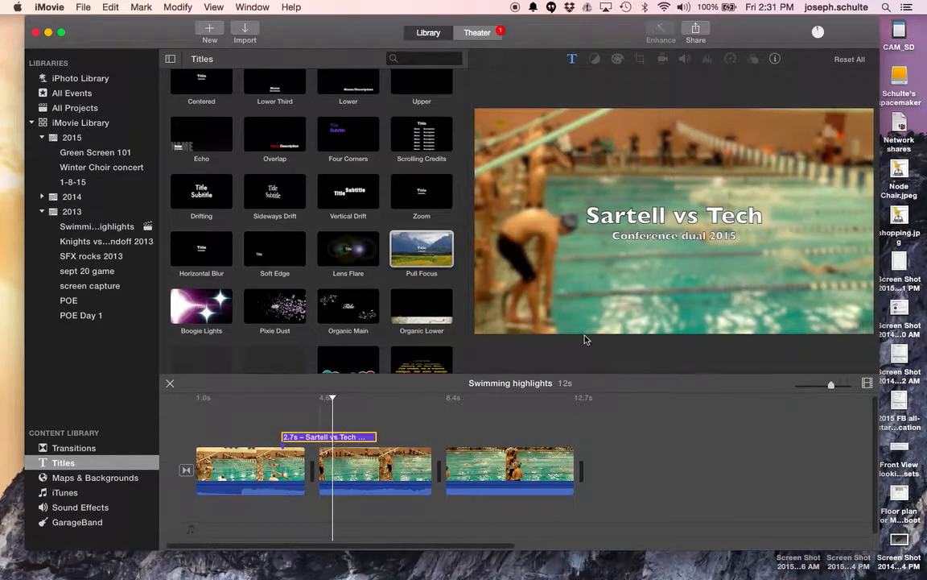
Try font size 80 on both lines of the title text, and set it to 124.
click(676, 233)
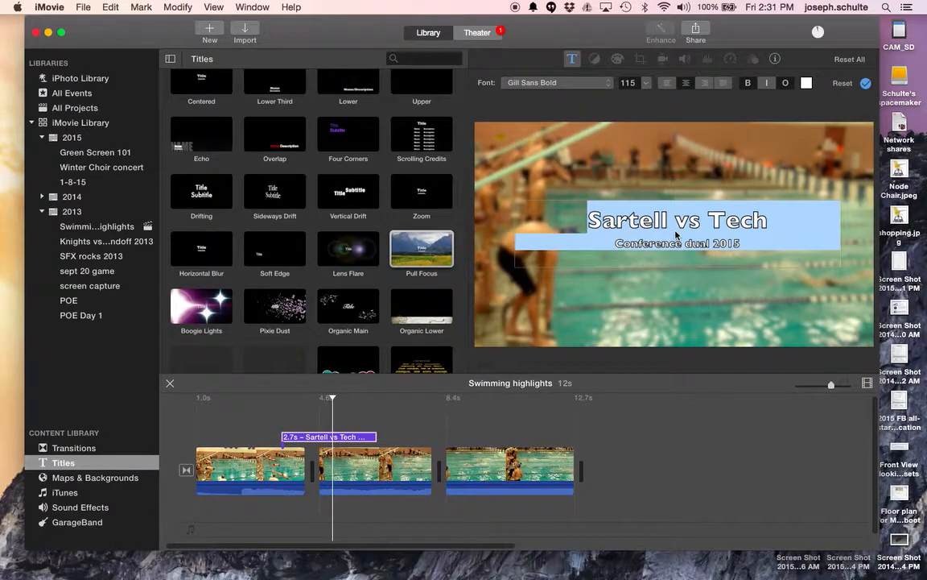
click(645, 83)
click(632, 124)
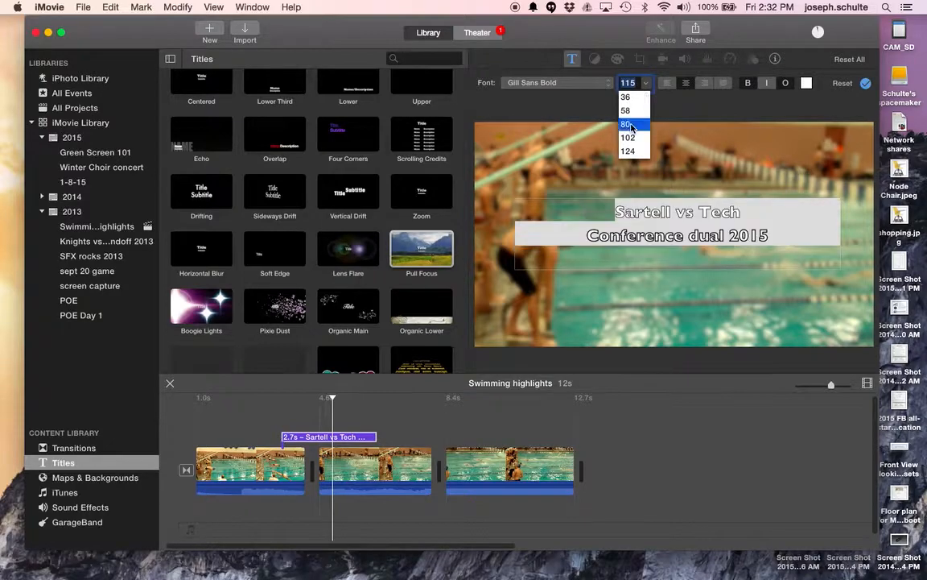
click(646, 84)
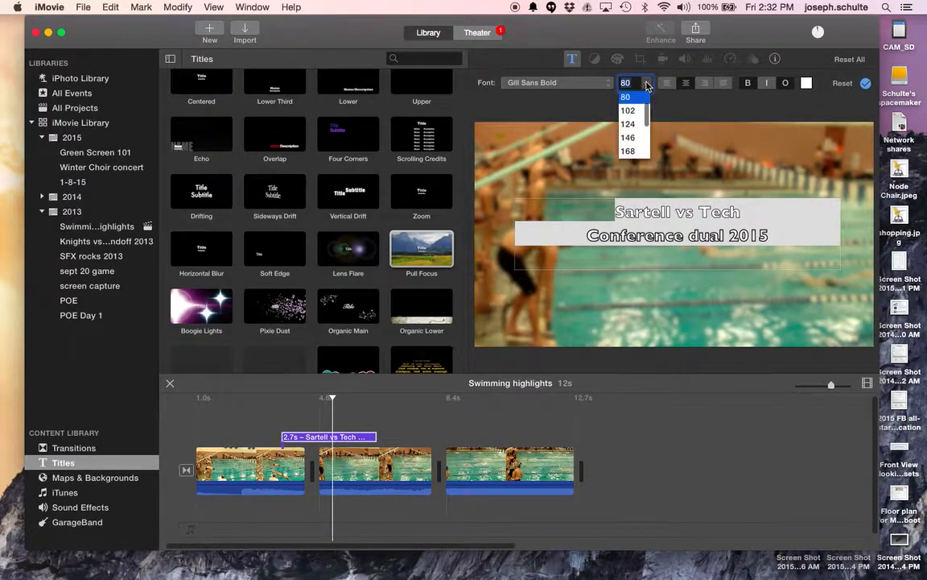
click(629, 124)
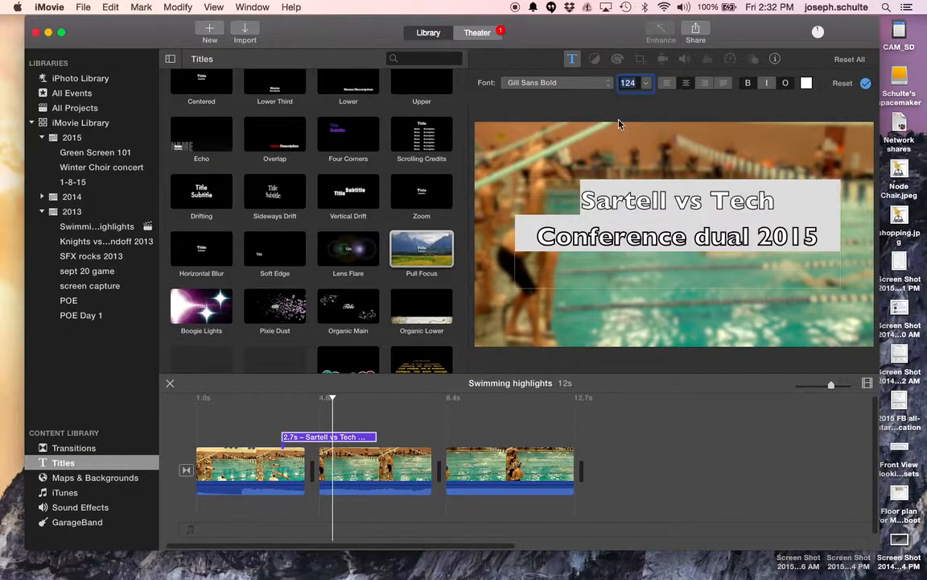
Try the title text without bold and outline, restore both styles, and dismiss the import notification.
click(746, 83)
click(785, 83)
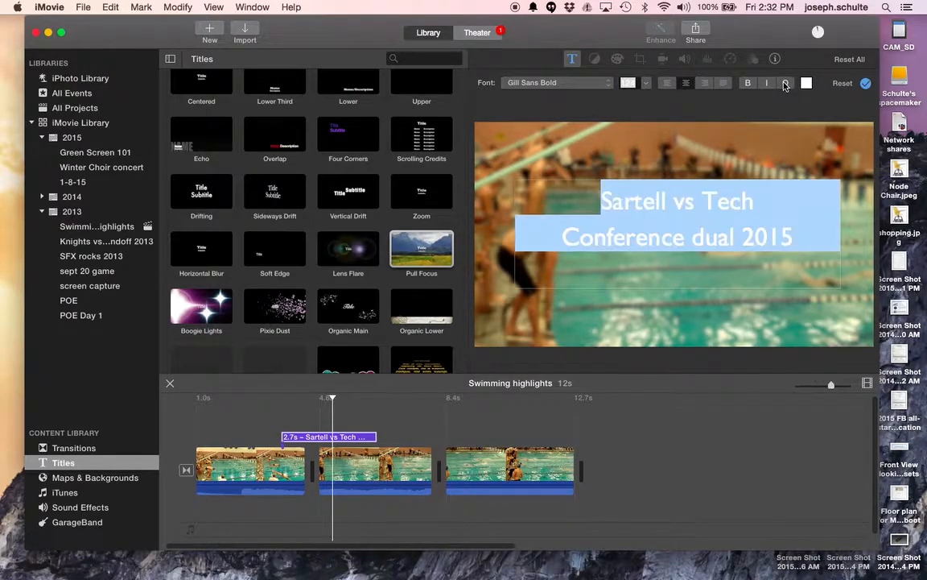
click(789, 83)
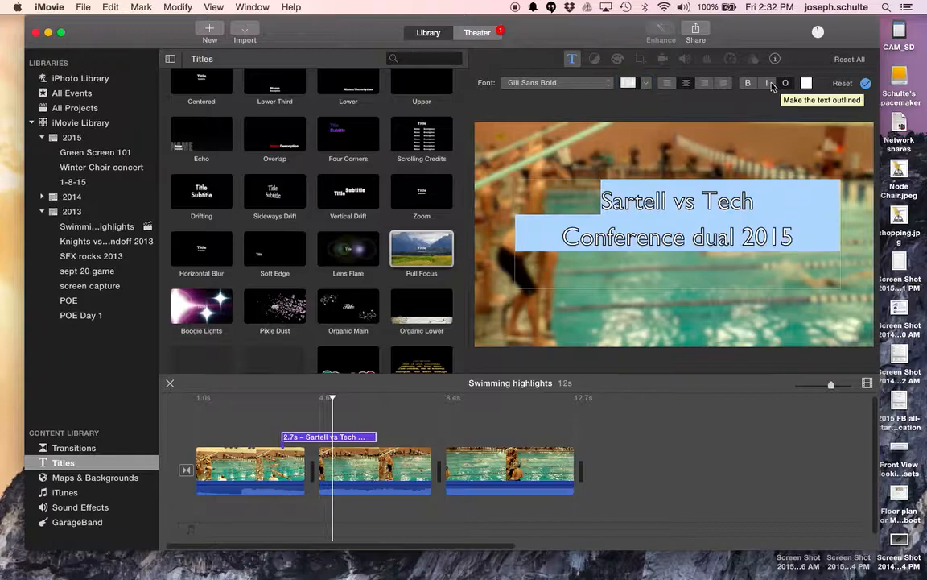
click(748, 84)
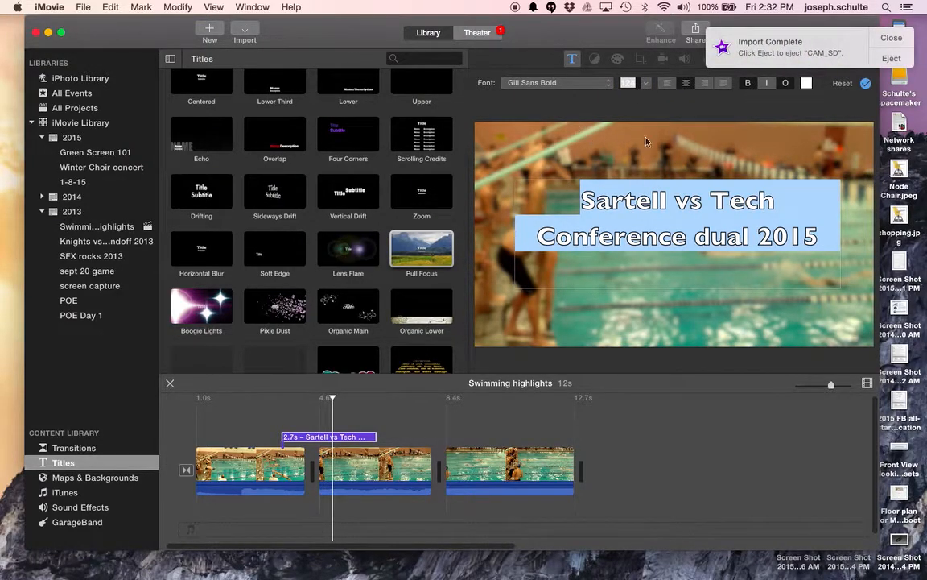
click(889, 39)
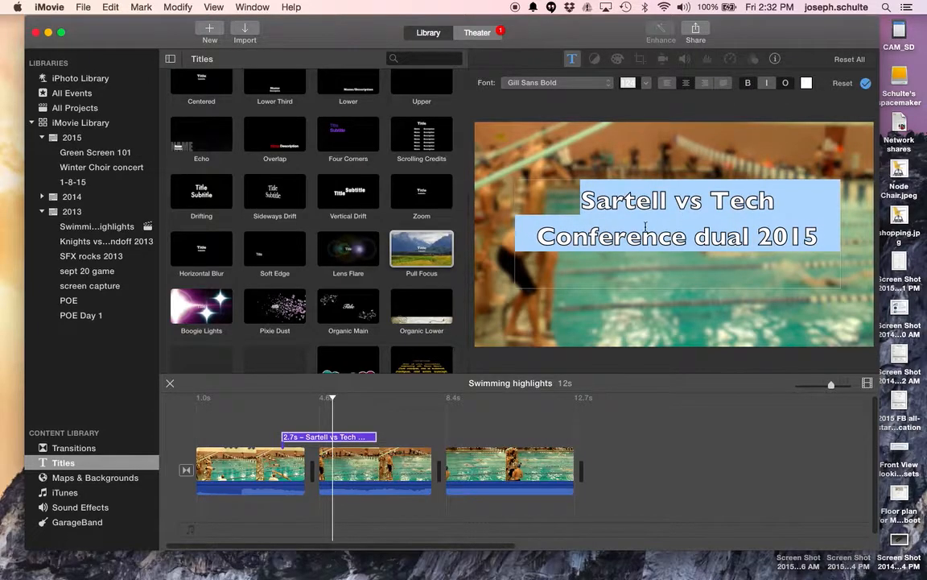